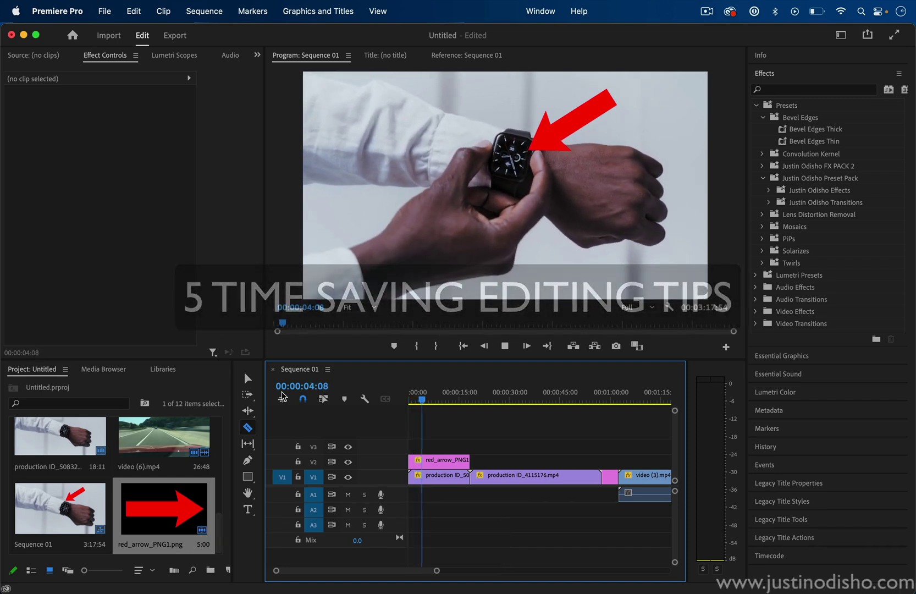
Play the sequence from the start, marking In points along the way
key(space)
key(space)
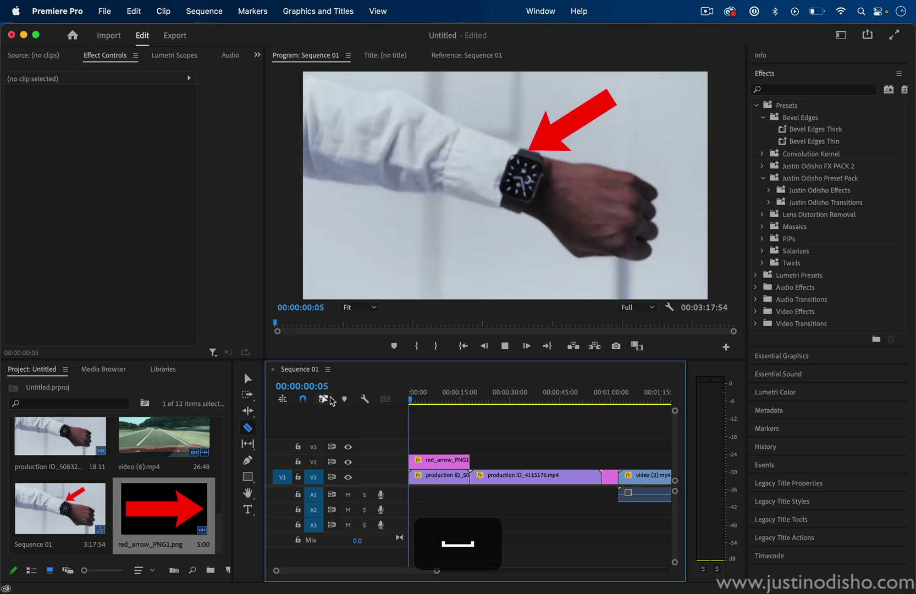
key(i)
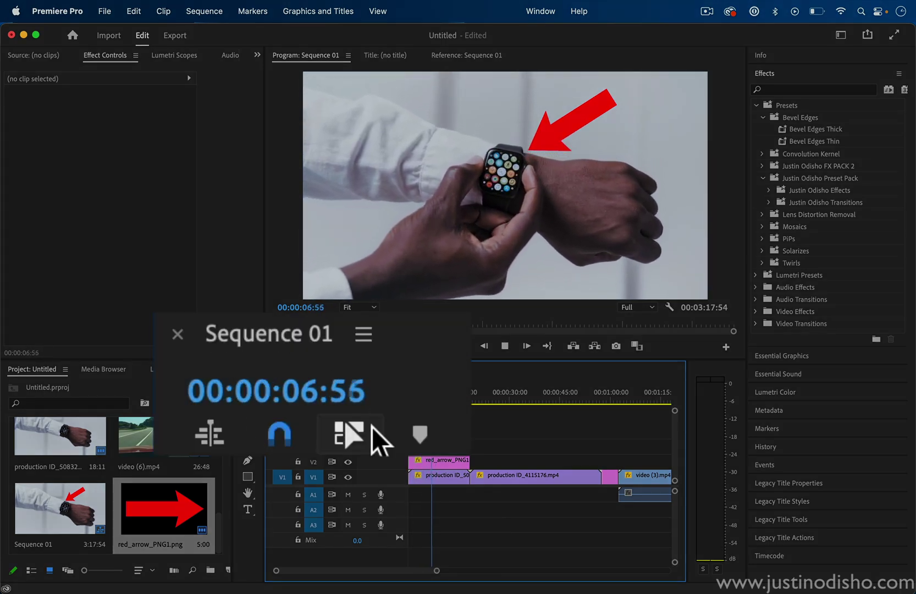
key(space)
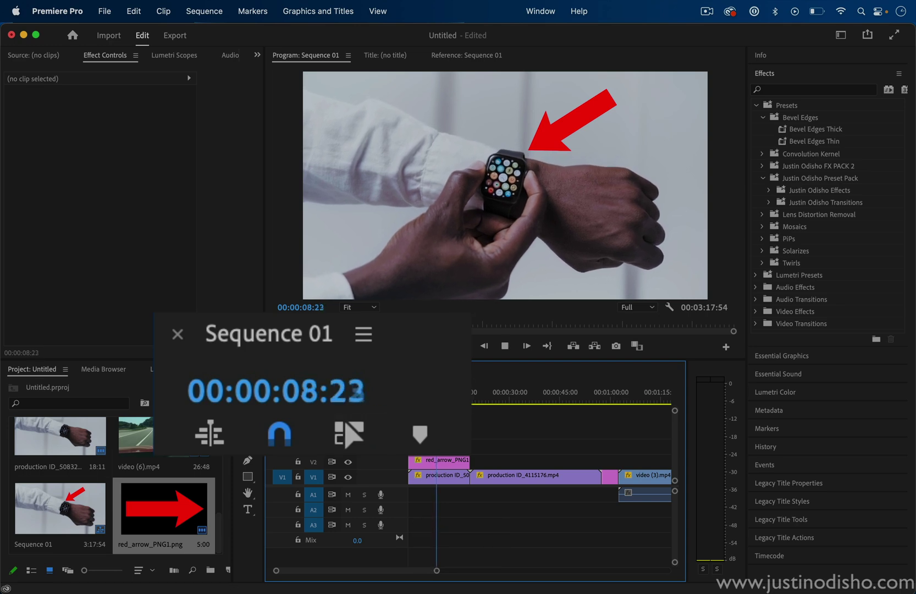
key(i)
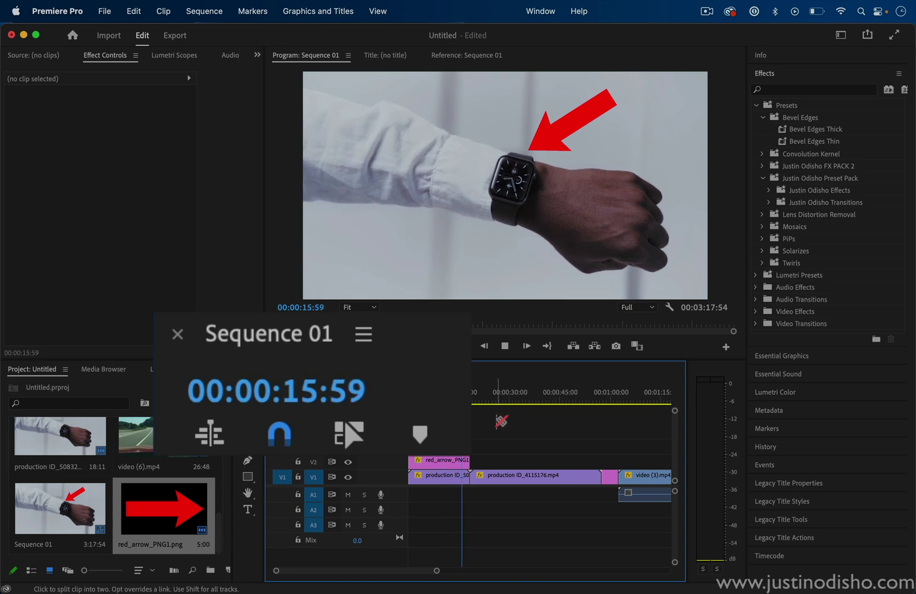
key(space)
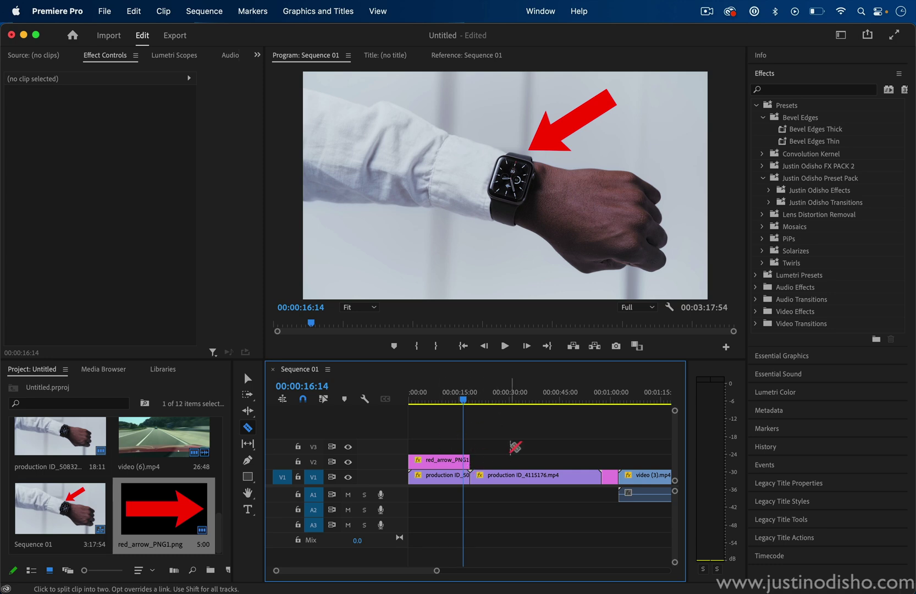
key(space)
key(i)
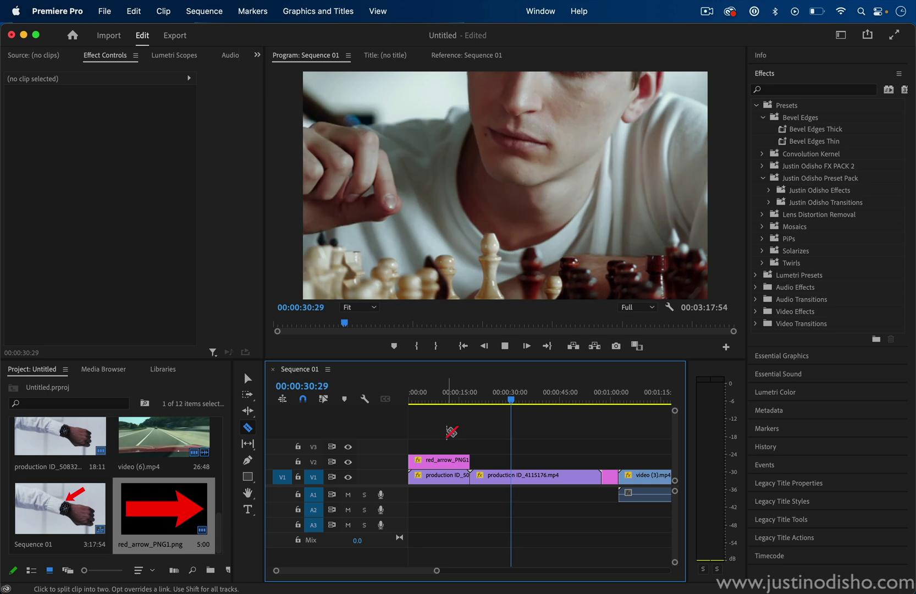
key(space)
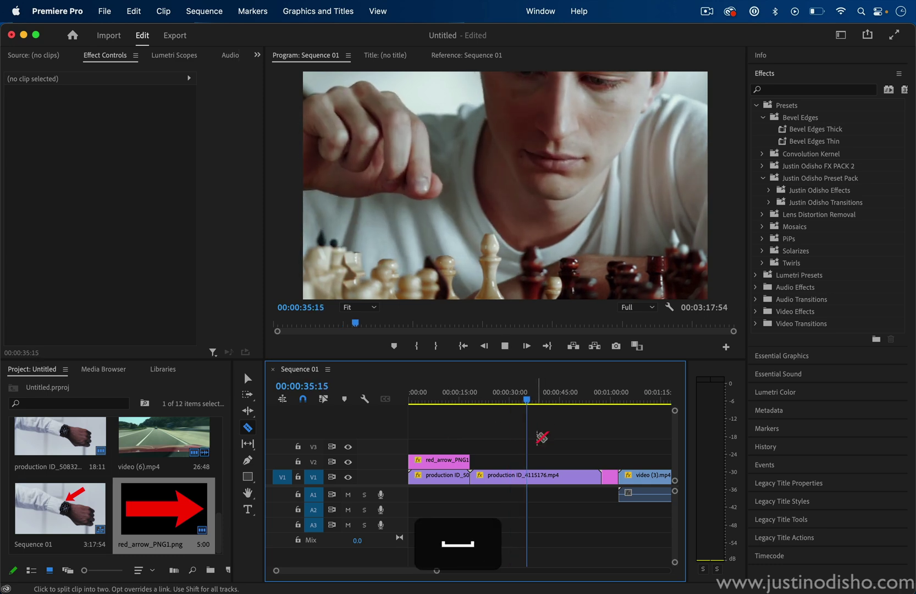
Review the sequence at faster speed and in reverse, then return to the start
key(shift+l)
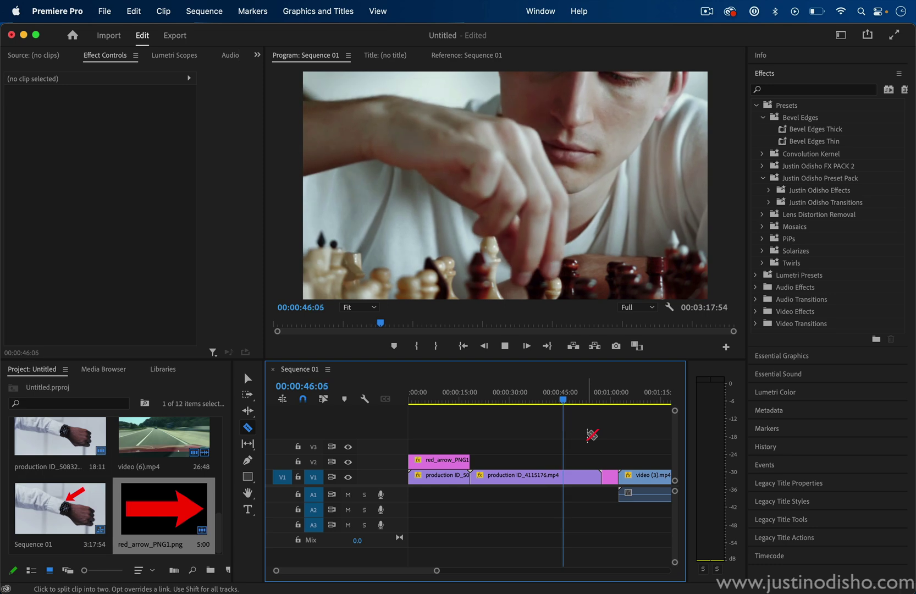
key(space)
key(j)
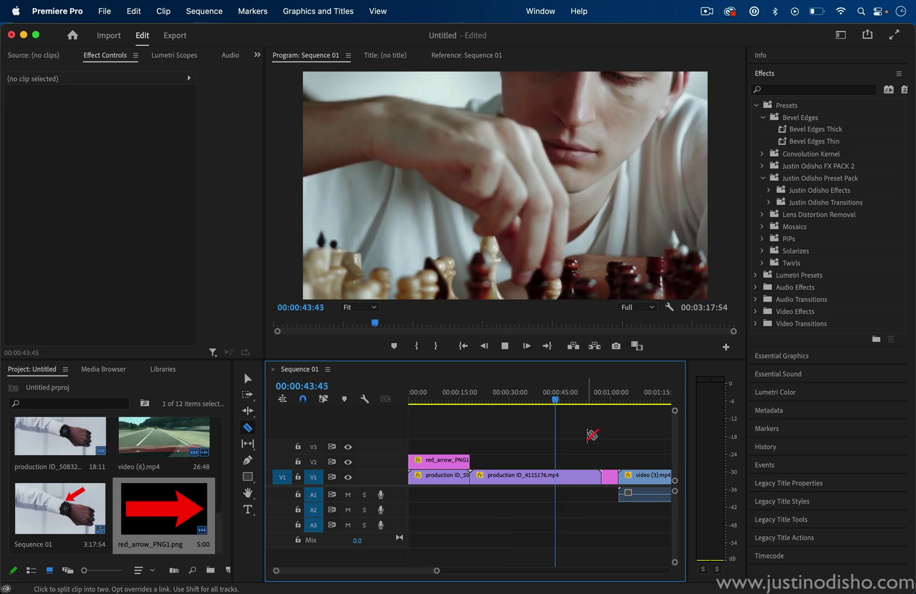
key(space)
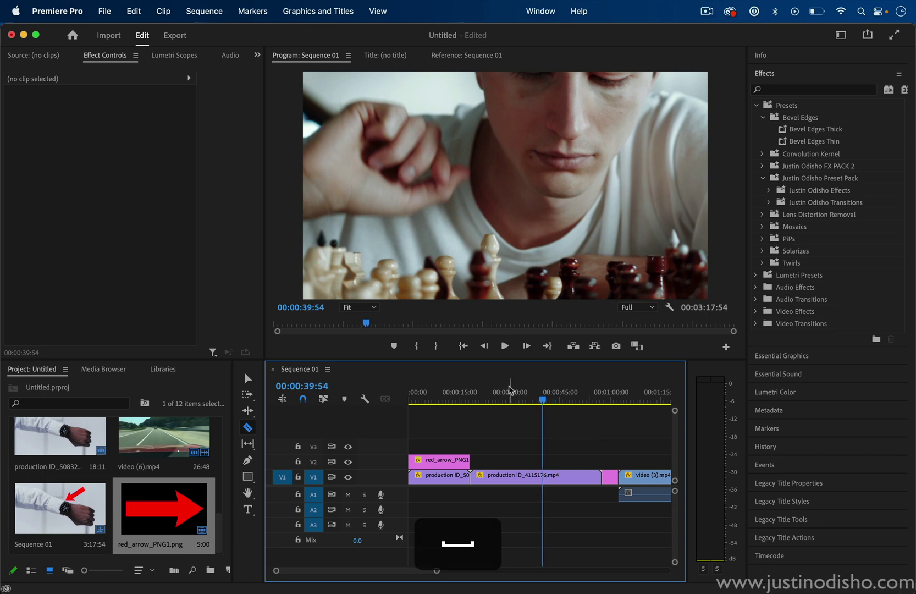
key(Home)
key(space)
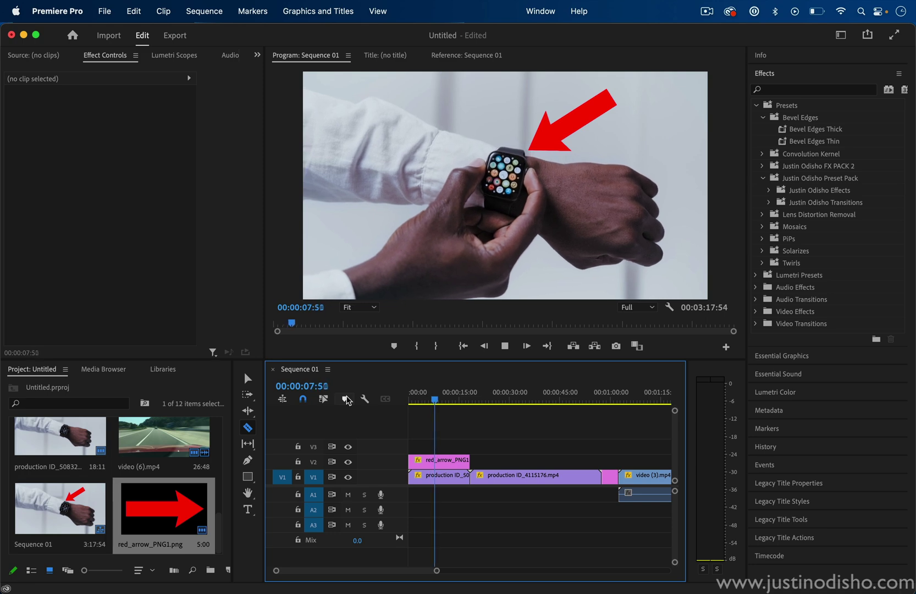
key(space)
key(Home)
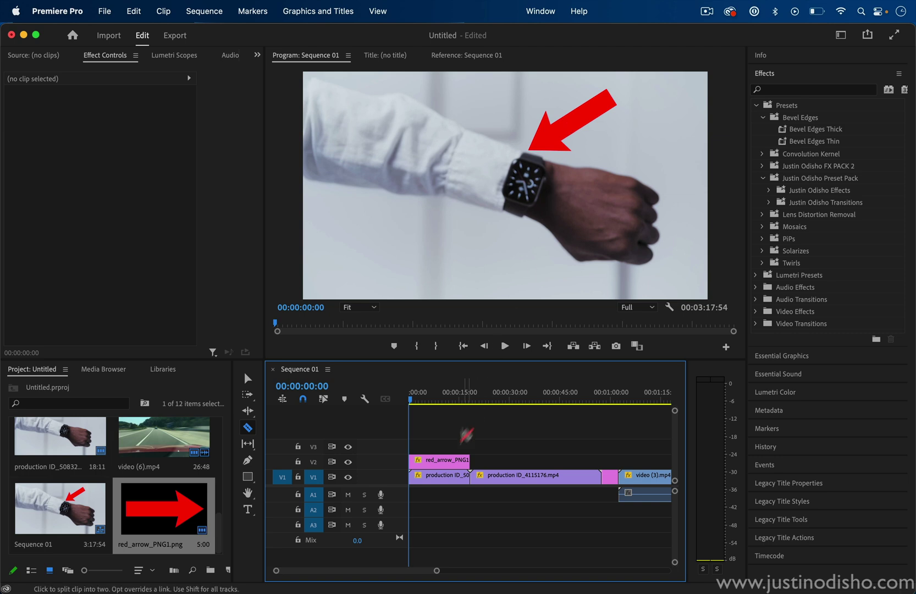
Delete the old arrow overlay and place red_arrow_PNG1 on V2 at the start
key(v)
click(444, 462)
key(BackSpace)
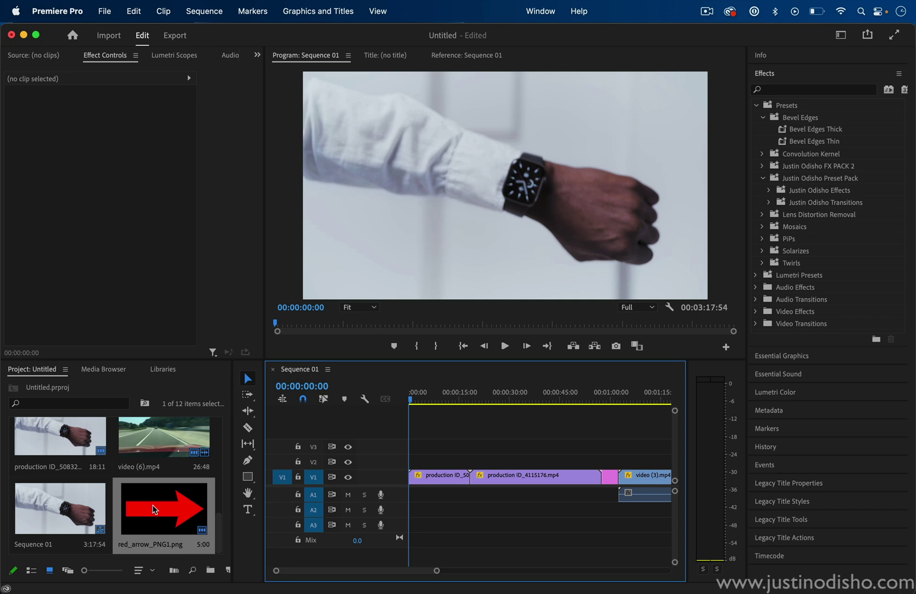
drag(155, 509, 390, 465)
click(416, 462)
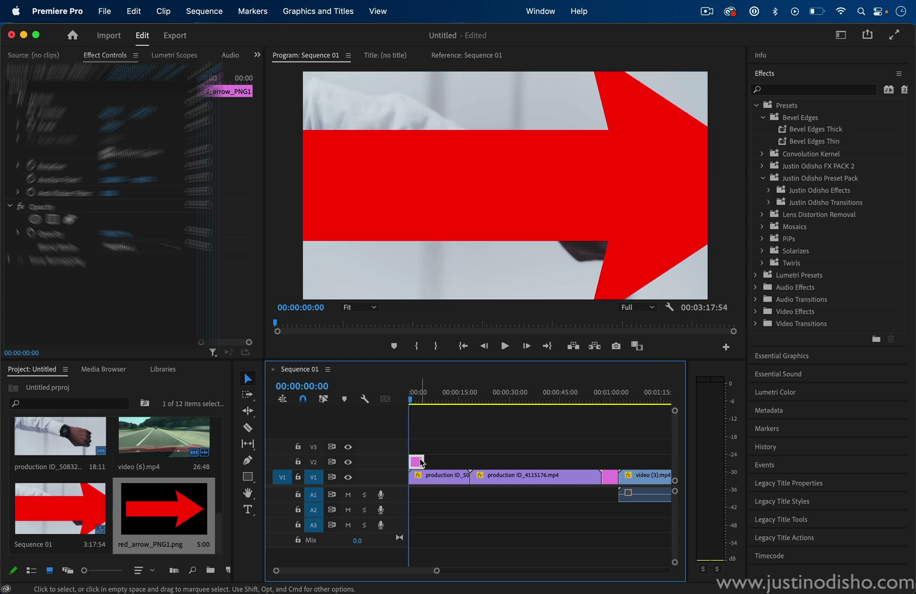
Set the arrow to Scale 17, Rotation 149° and Position 1329, 256, pointing at the watch
mouse_move(272, 157)
mouse_down()
mouse_move(244, 157)
mouse_move(282, 157)
mouse_up()
drag(254, 259, 336, 259)
drag(274, 123, 505, 123)
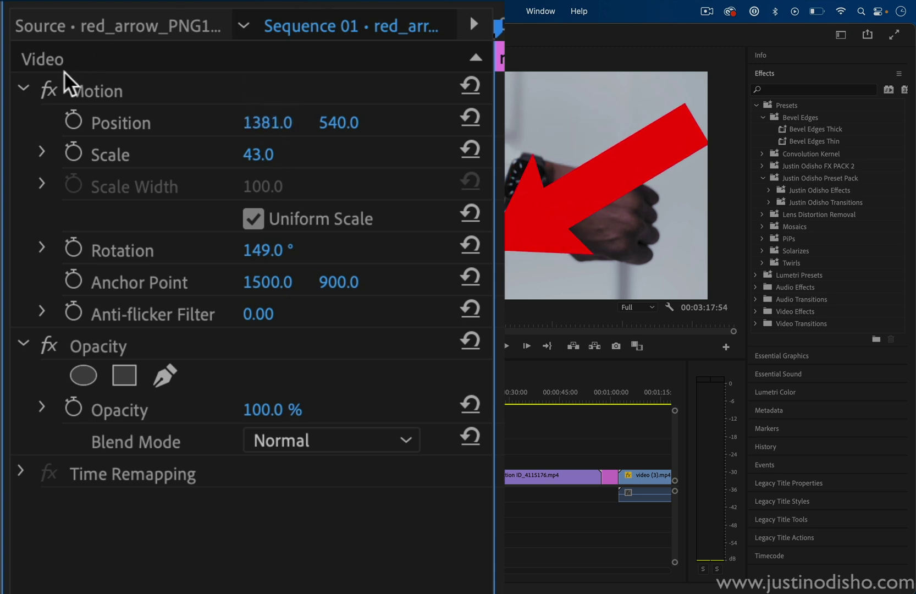
click(23, 88)
click(23, 88)
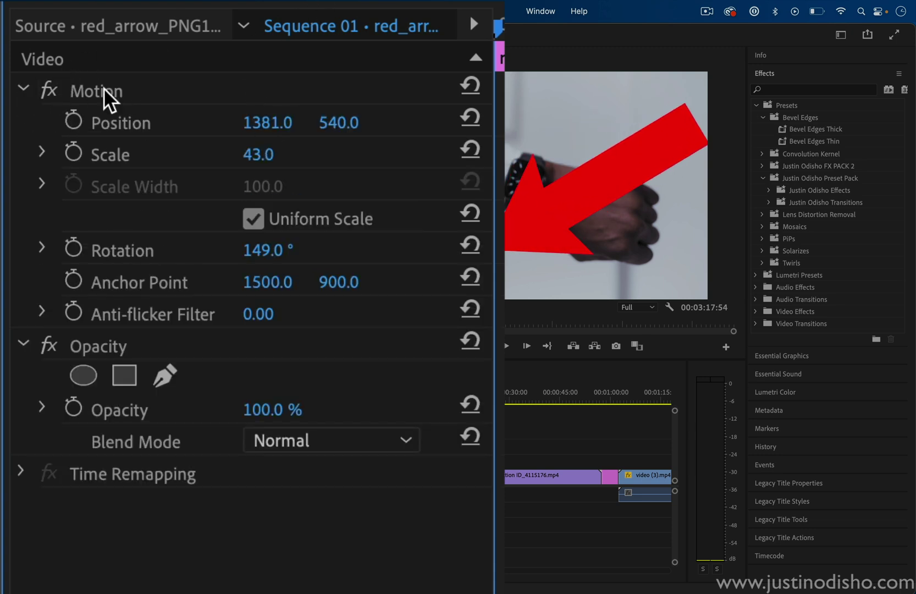
drag(266, 161, 285, 156)
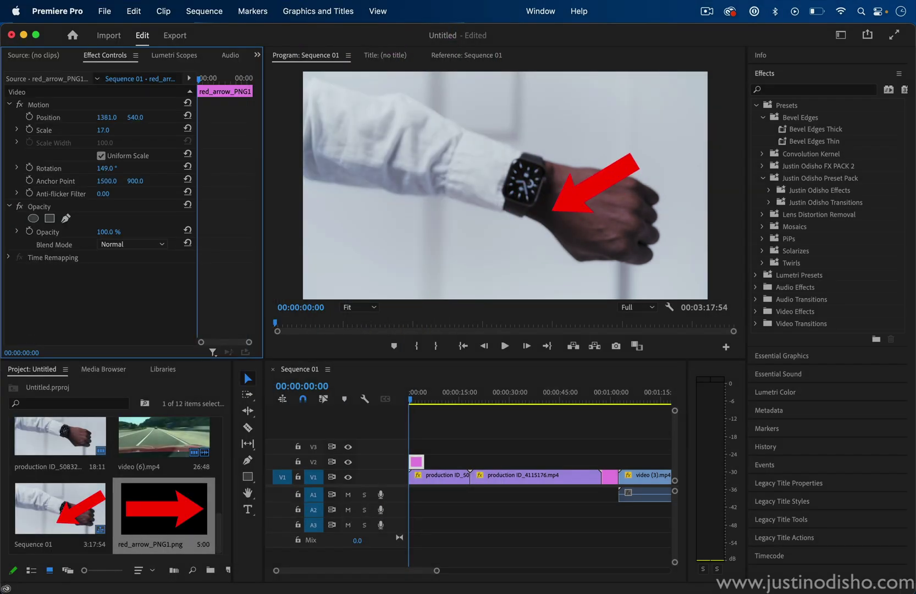
drag(132, 123, 141, 118)
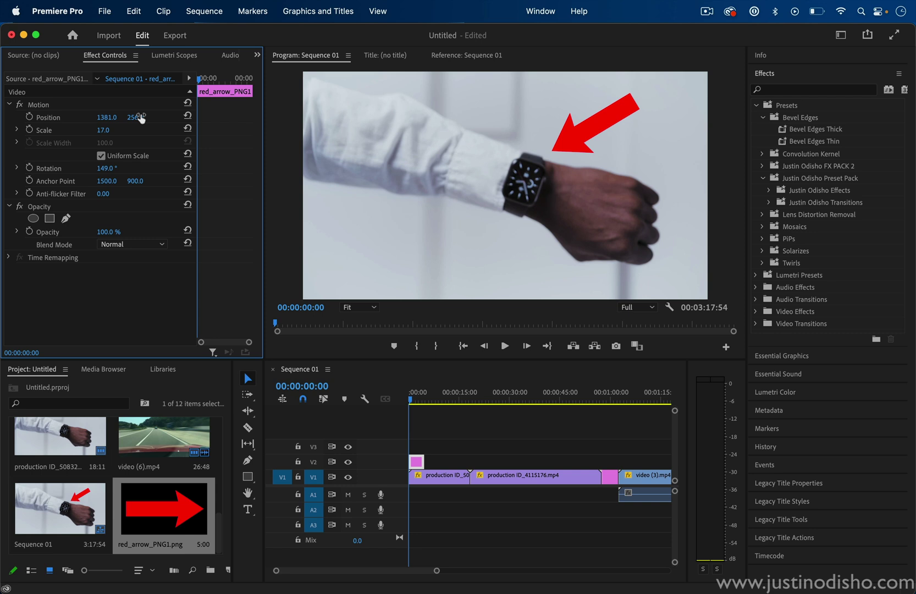
drag(103, 119, 110, 117)
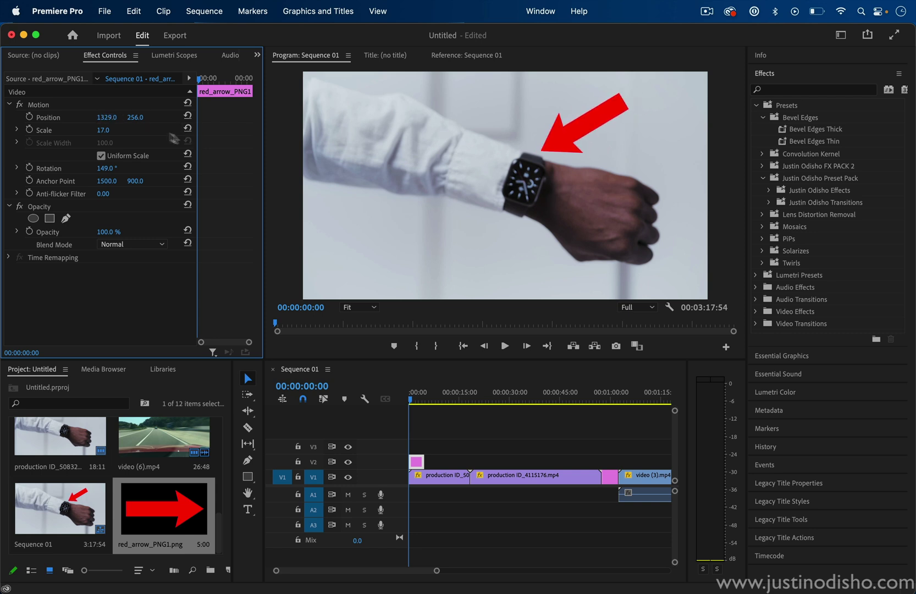
Resize and rotate the arrow in the Program monitor to scale 13.2, pointing at the watch
click(39, 106)
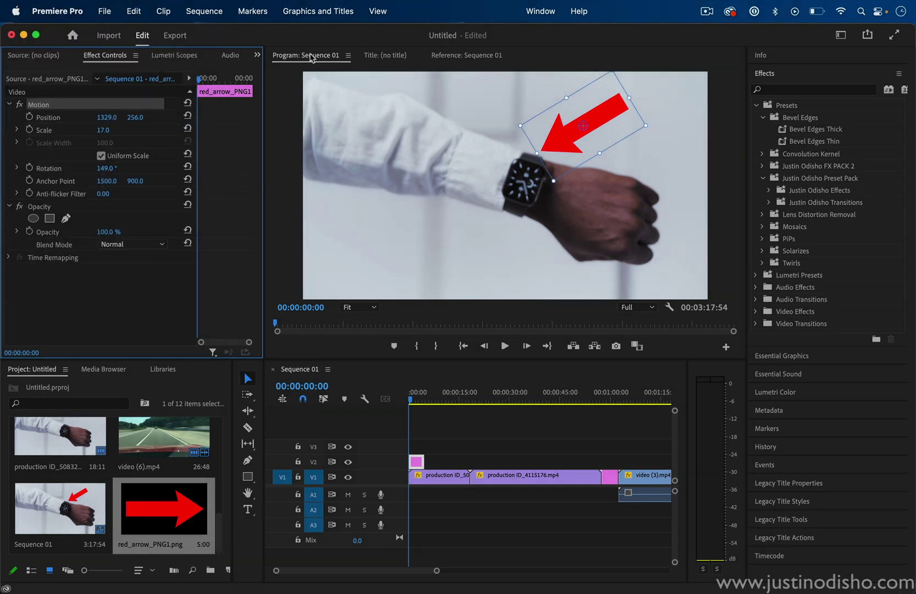
mouse_move(596, 119)
mouse_down()
mouse_move(598, 135)
mouse_move(615, 142)
mouse_move(520, 204)
mouse_move(605, 118)
mouse_move(485, 199)
mouse_move(606, 118)
mouse_up()
drag(619, 80, 607, 97)
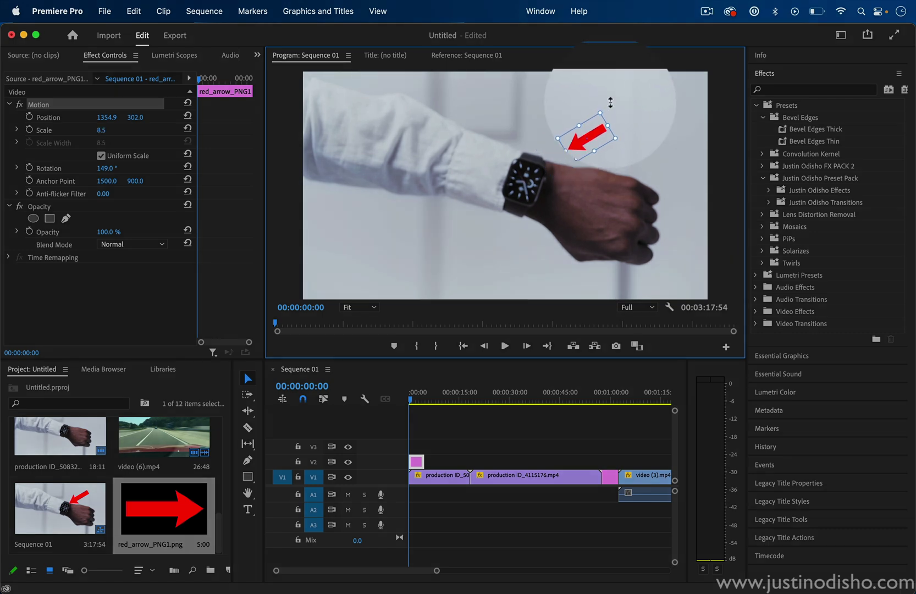
drag(633, 137, 590, 126)
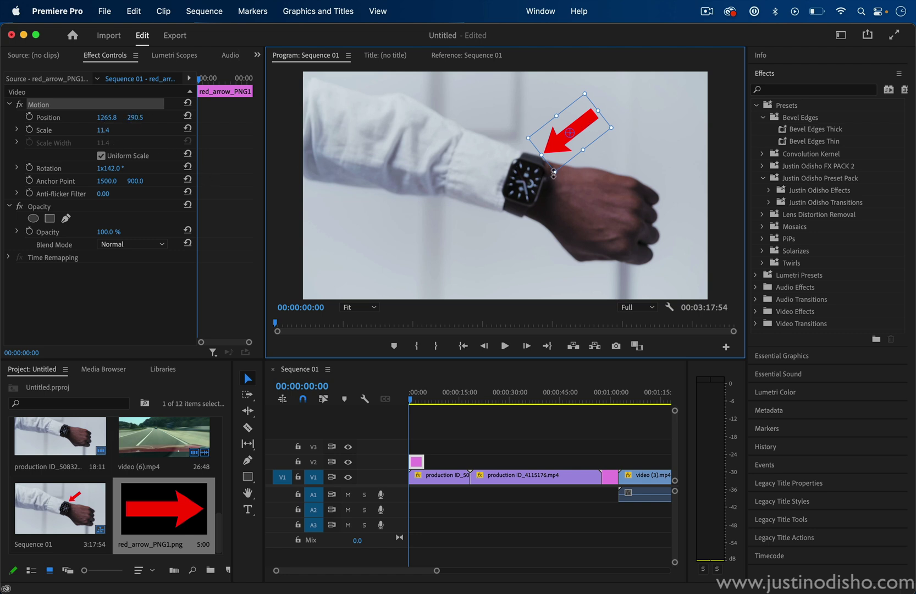
drag(555, 175, 554, 177)
drag(591, 121, 593, 122)
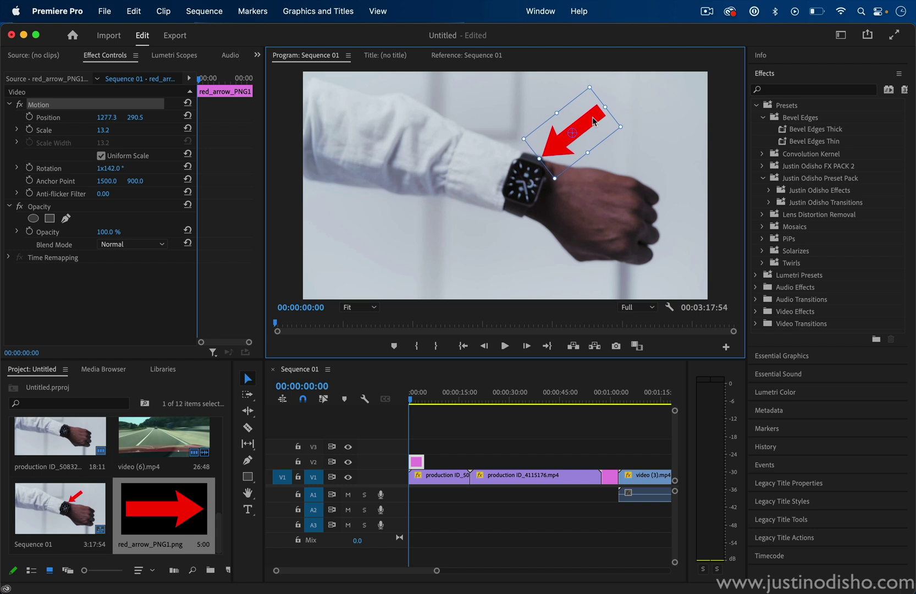
Keyframe the arrow's Position so it moves to 1182.4, 144.0 following the watch, then play back
click(29, 117)
drag(199, 83, 207, 82)
click(60, 105)
drag(588, 125, 571, 95)
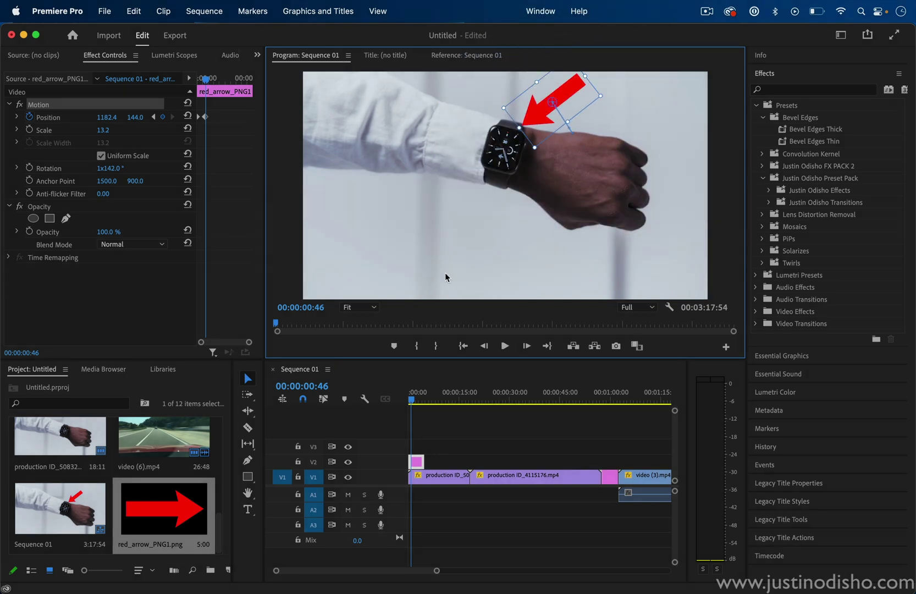
key(space)
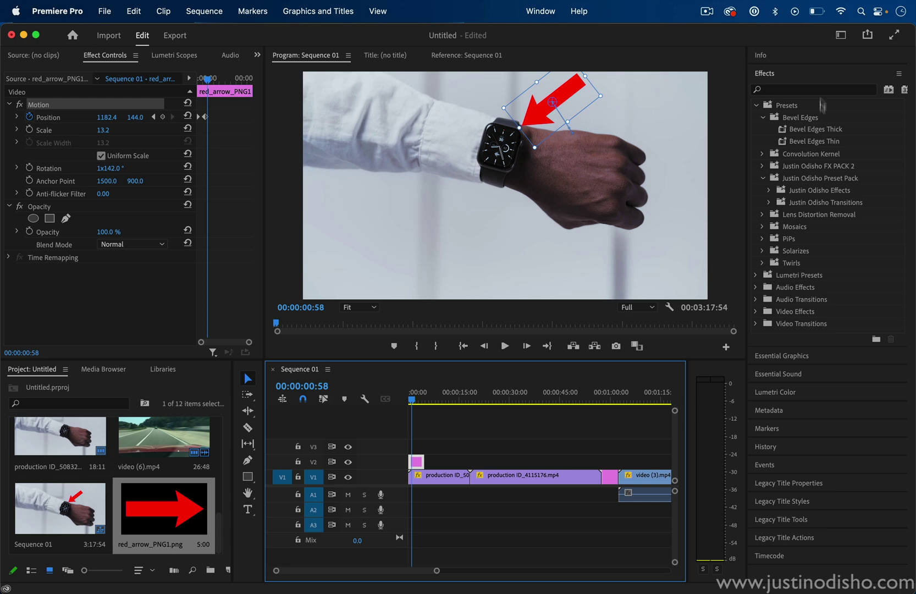
Apply the Crop effect to the first watch clip and crop 22.5% from the left
click(802, 90)
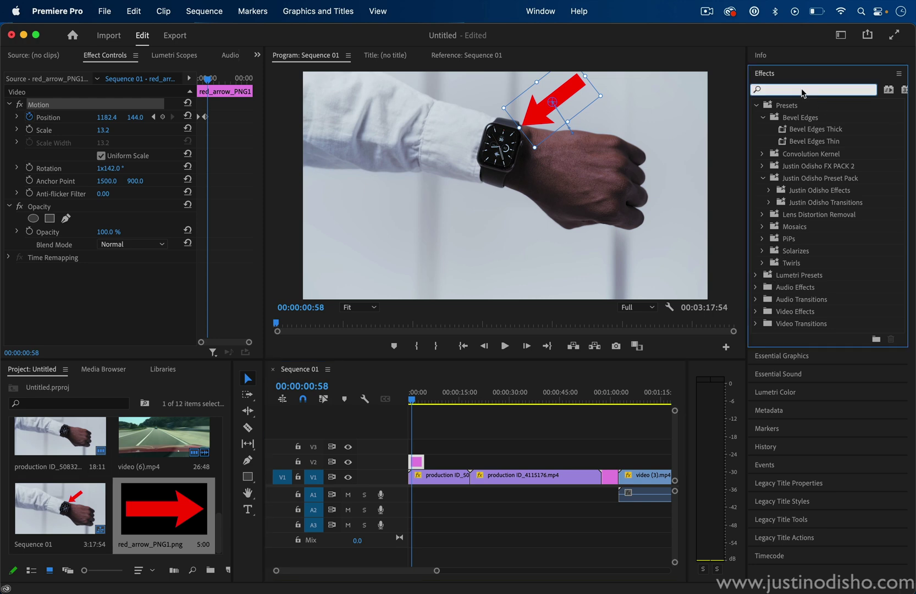
text(crop)
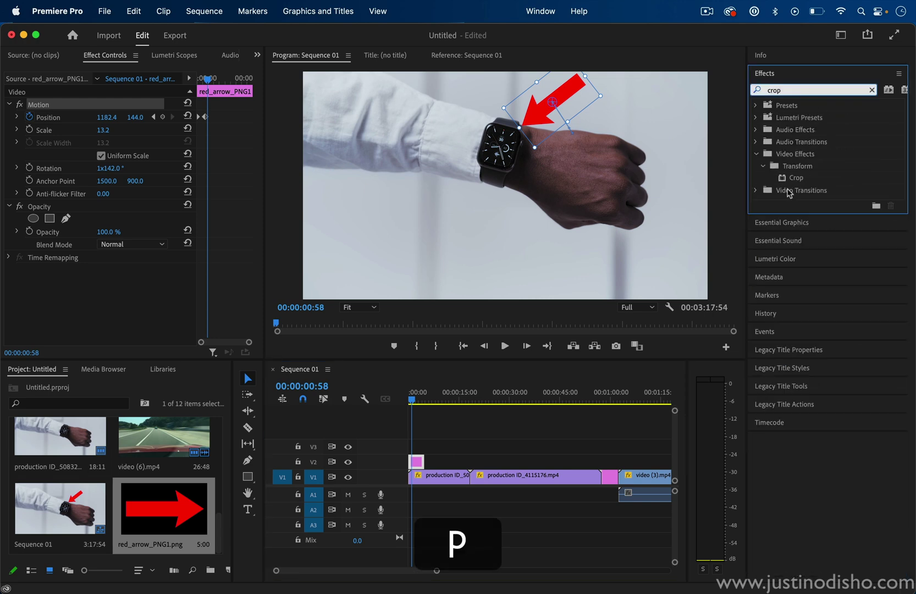
drag(795, 178, 432, 483)
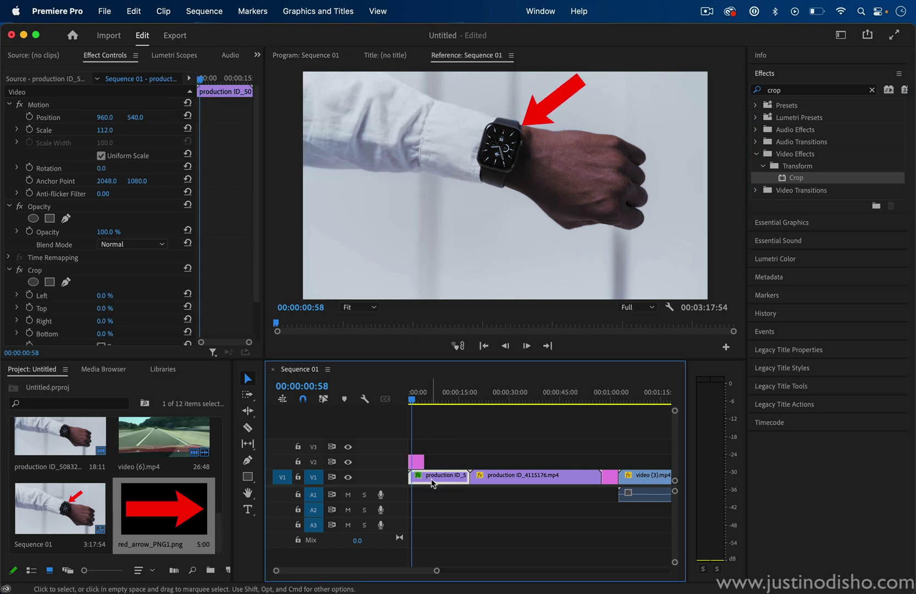
click(47, 270)
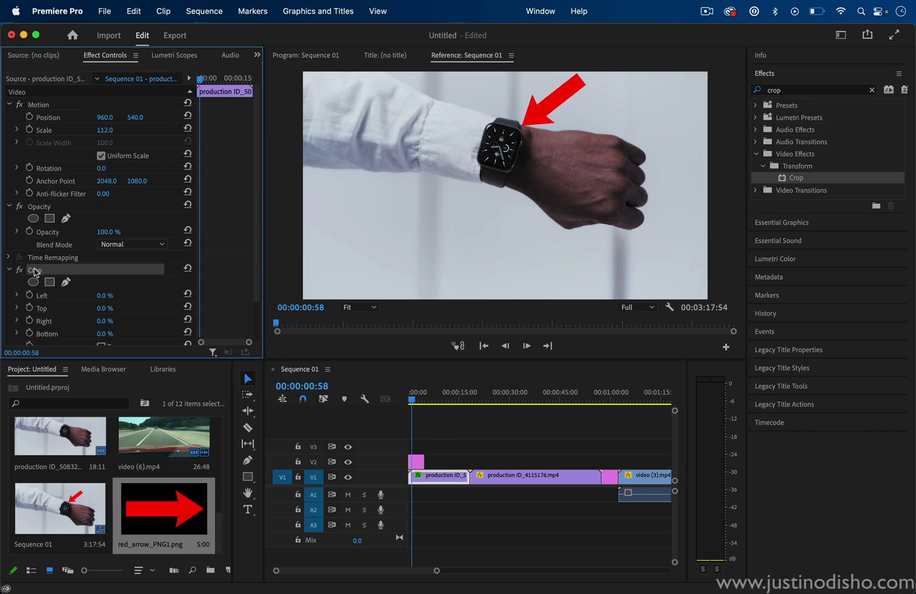
scroll(35, 272, down, 2)
click(314, 57)
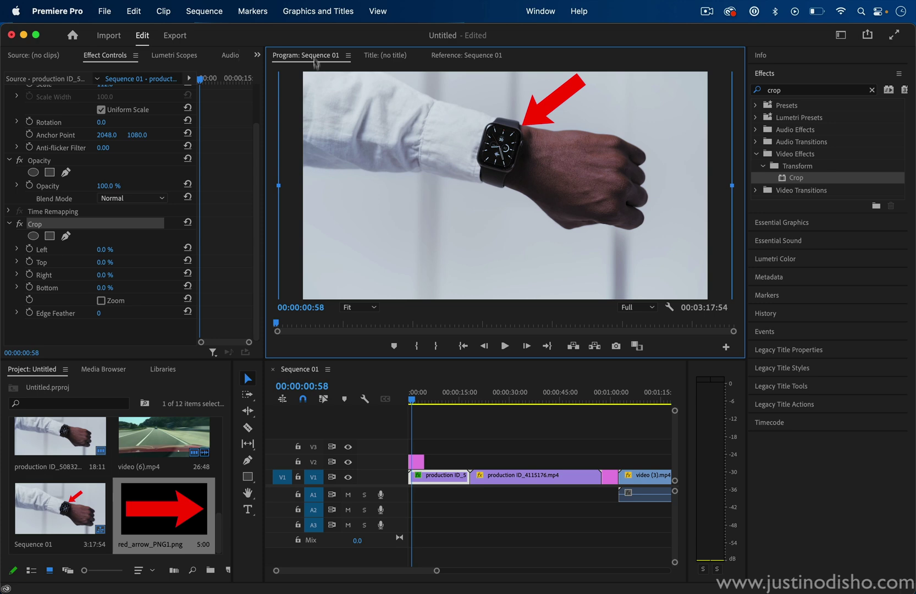
drag(280, 186, 356, 183)
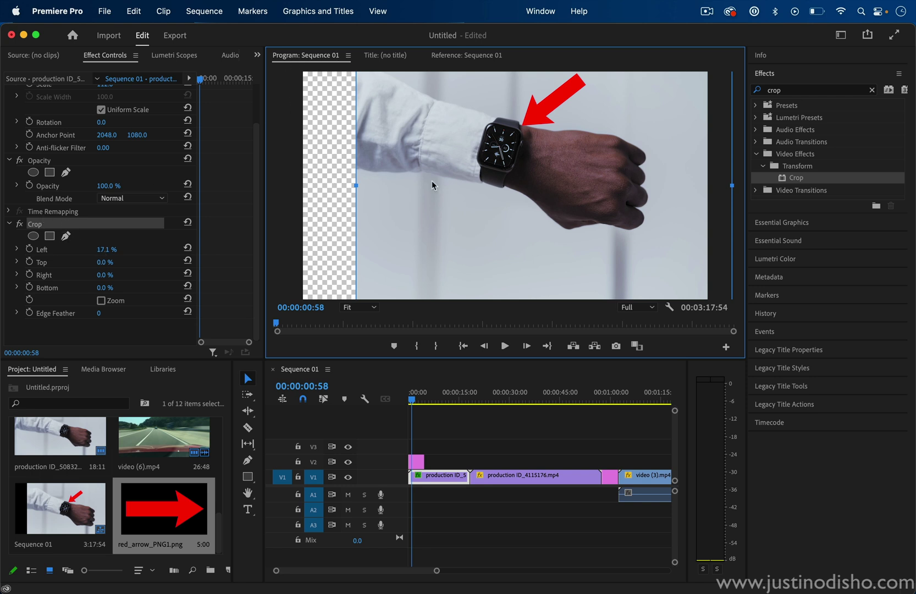
drag(356, 185, 379, 202)
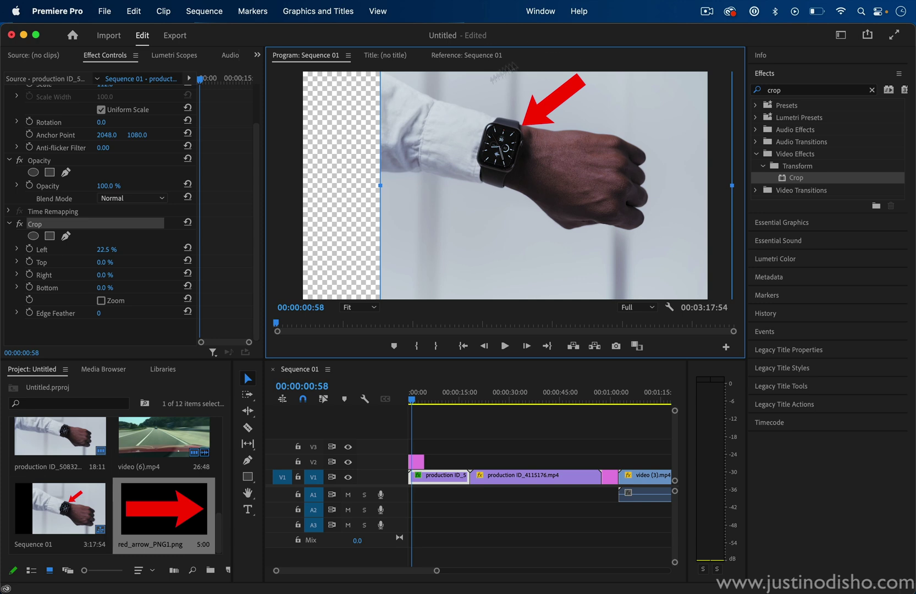
Zoom the Program monitor to 50% and crop 26.4% from the right
click(360, 307)
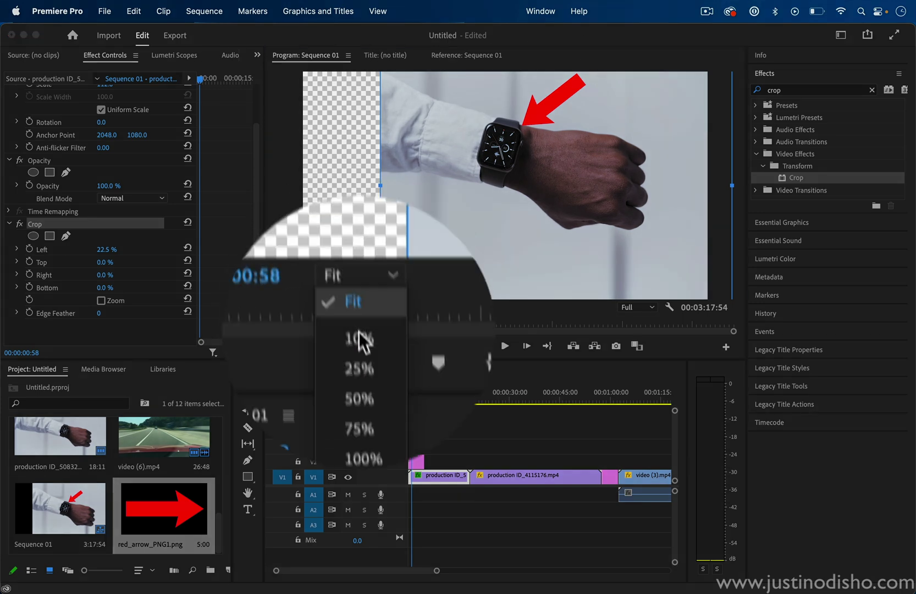
click(366, 359)
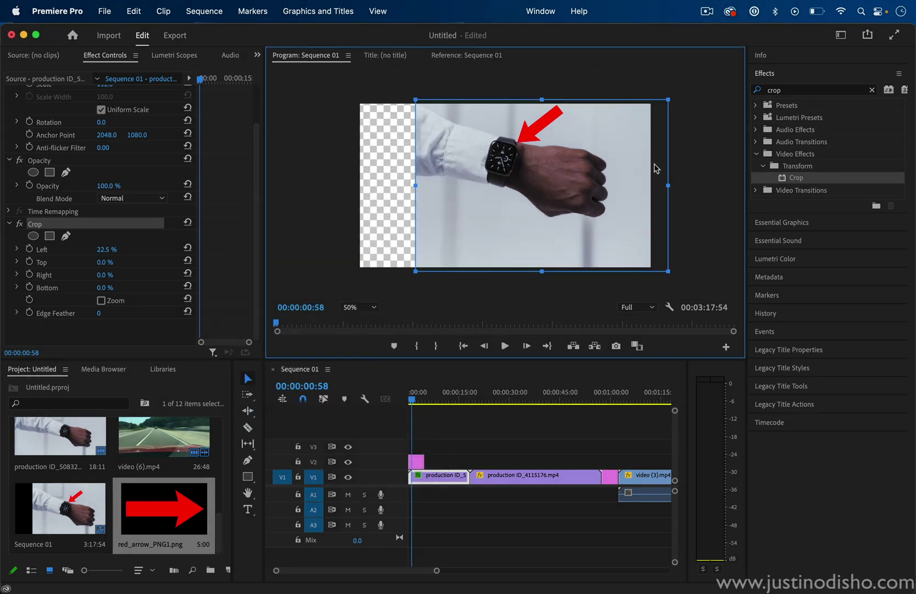
drag(672, 183, 582, 183)
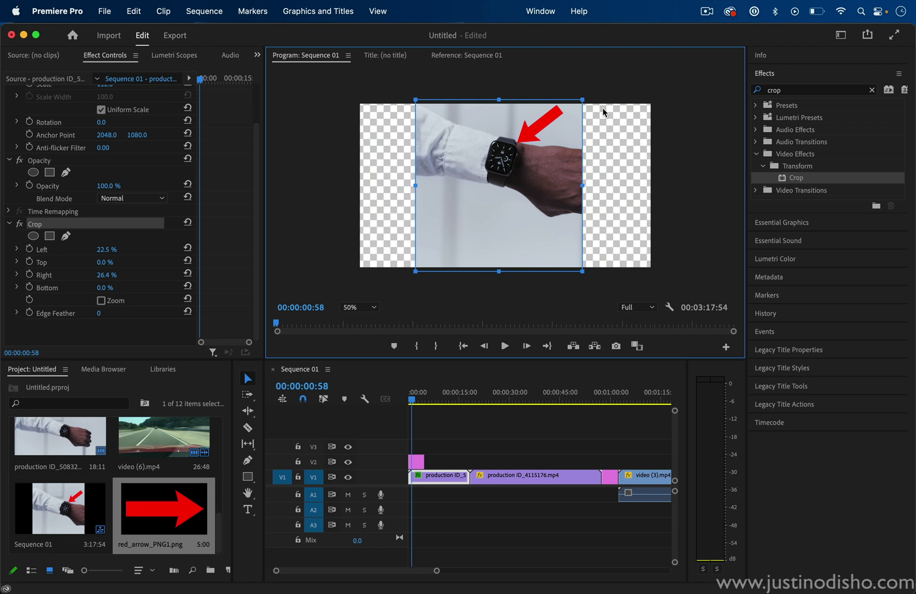
Split video (3).mp4 at 00:01:09:39 and delete the short opening piece
click(493, 417)
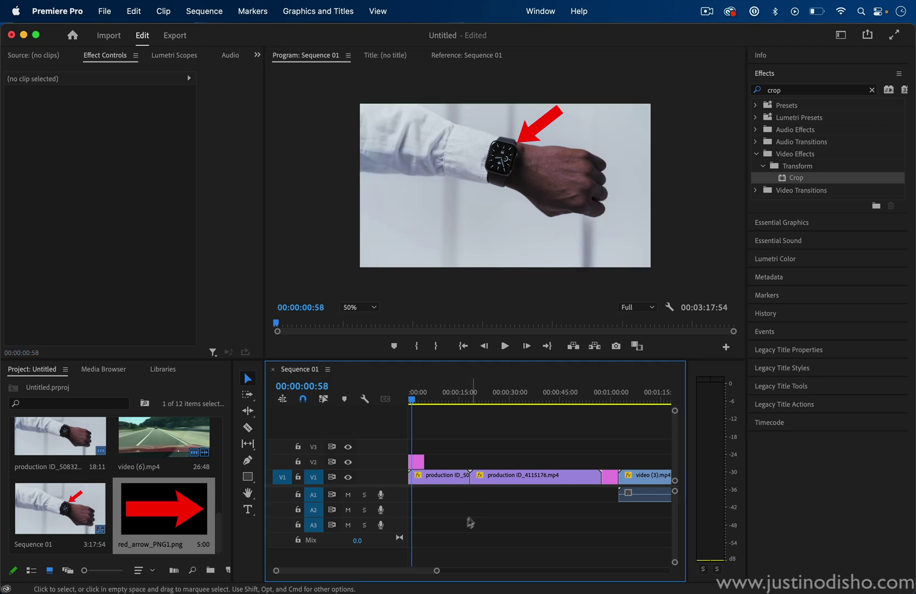
drag(418, 571, 455, 570)
drag(527, 400, 541, 401)
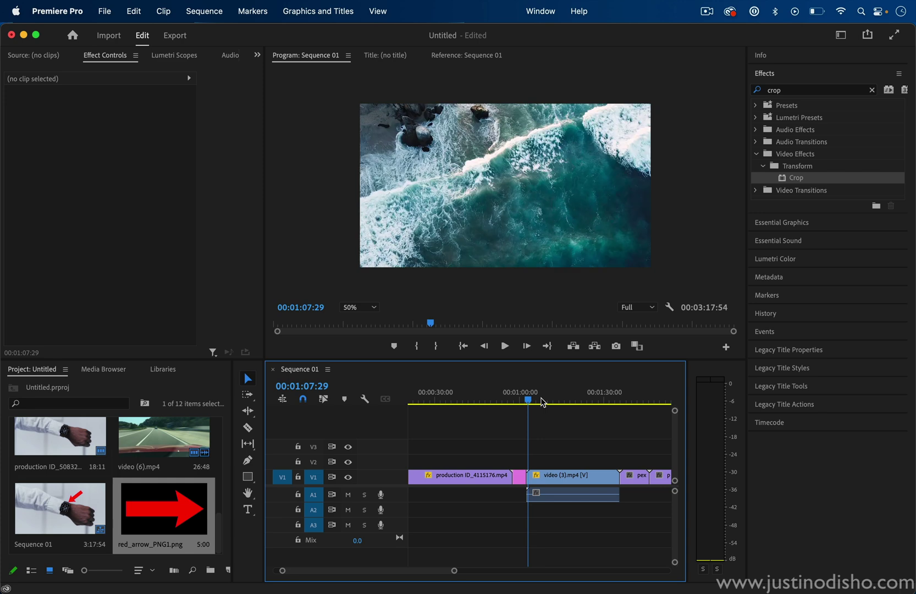
drag(528, 400, 546, 400)
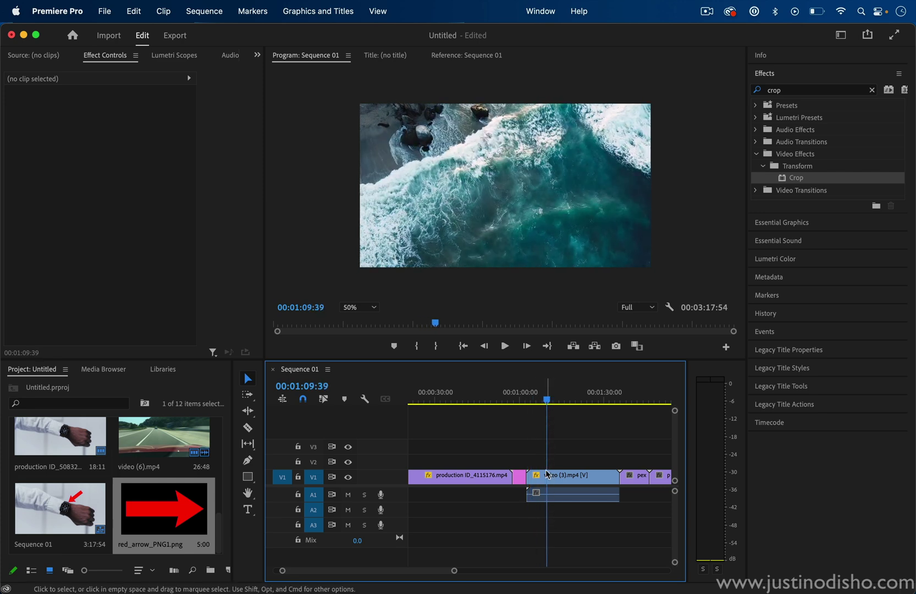
key(c)
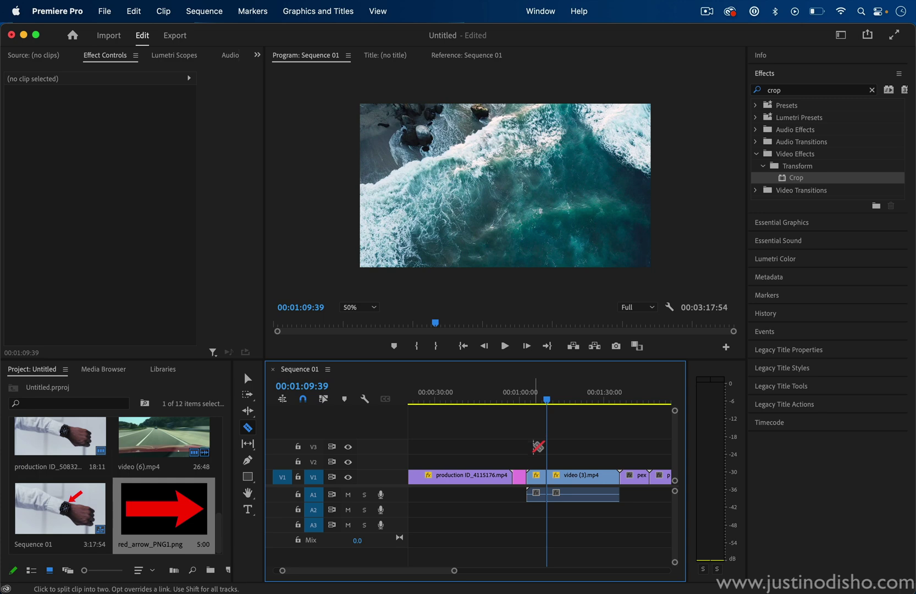
key(v)
click(536, 477)
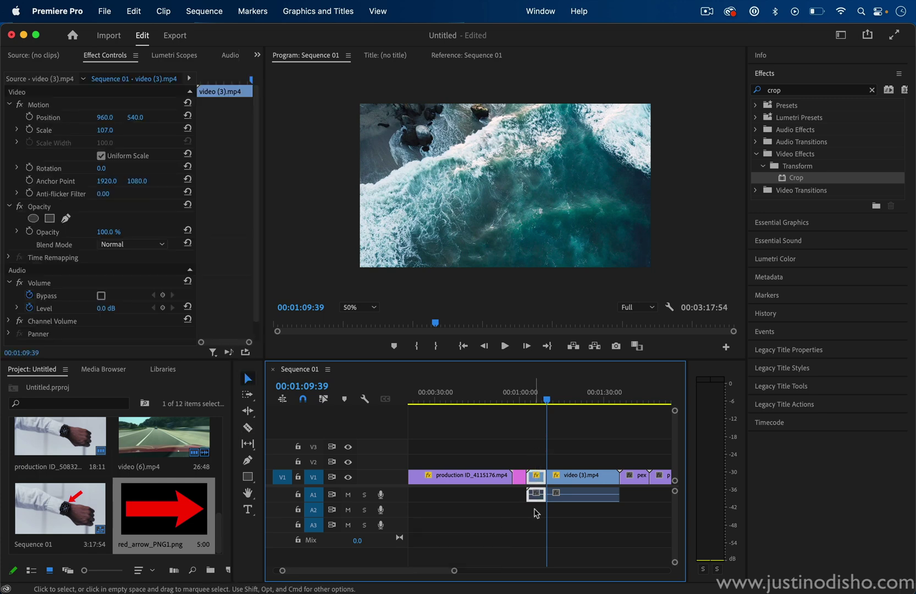
key(BackSpace)
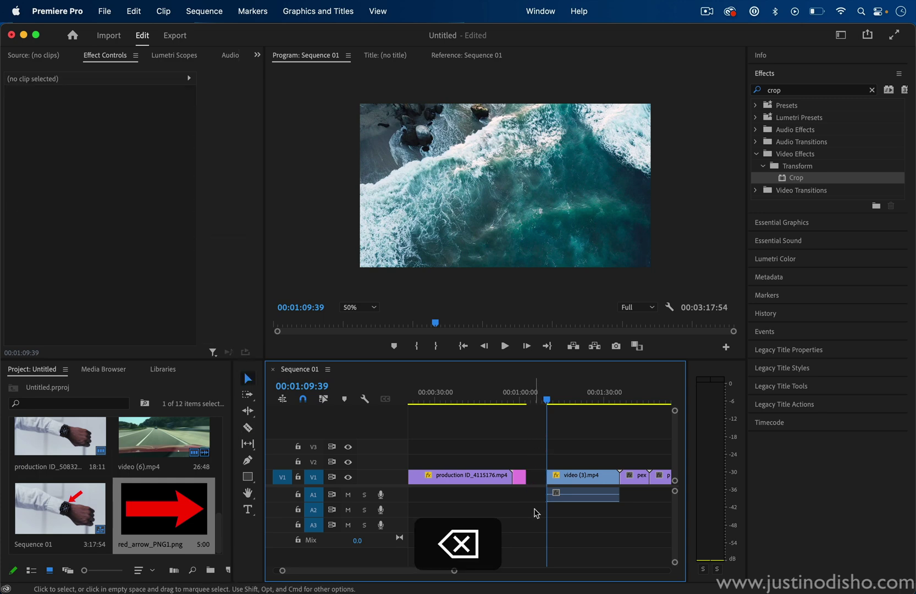
Ripple-delete the resulting gap, then undo to restore it
click(538, 478)
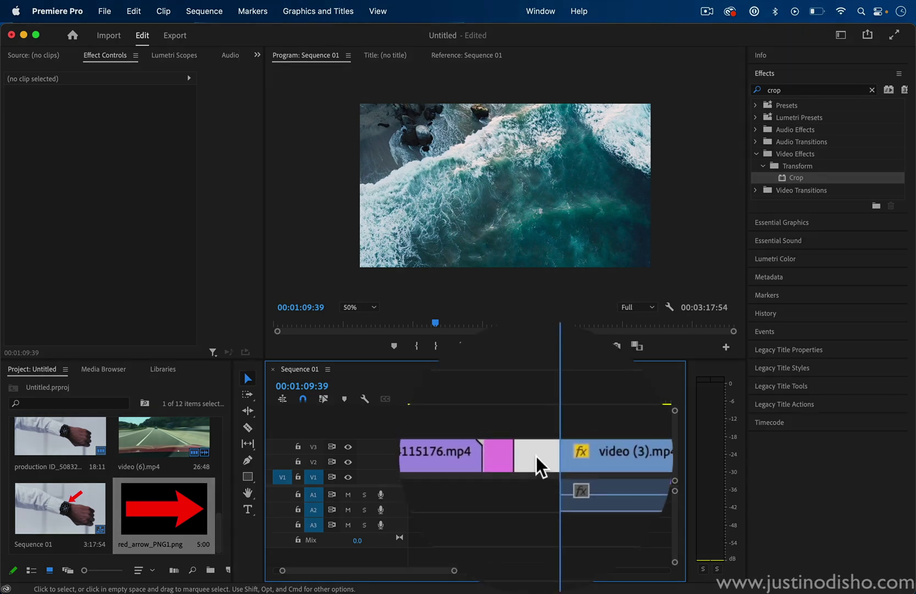
key(BackSpace)
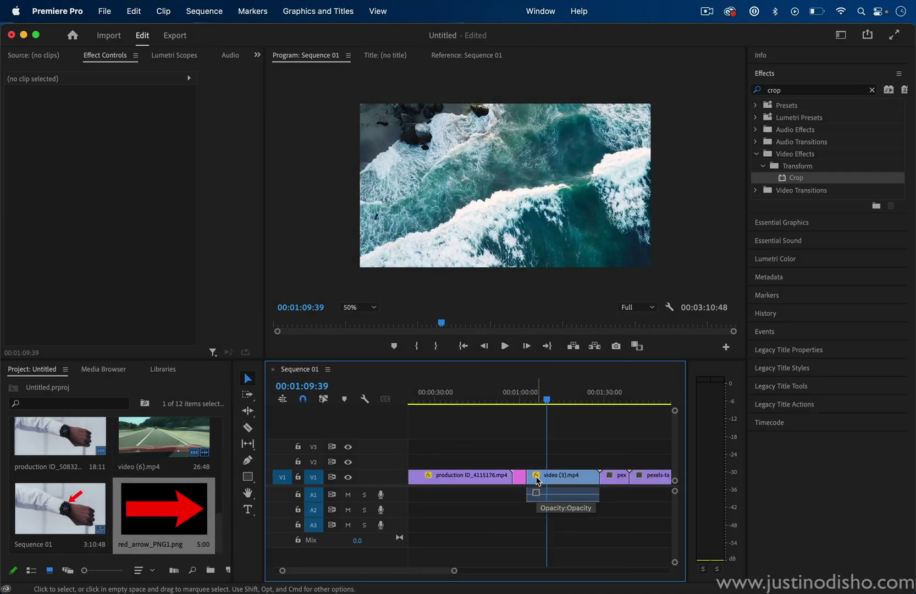
key(super)
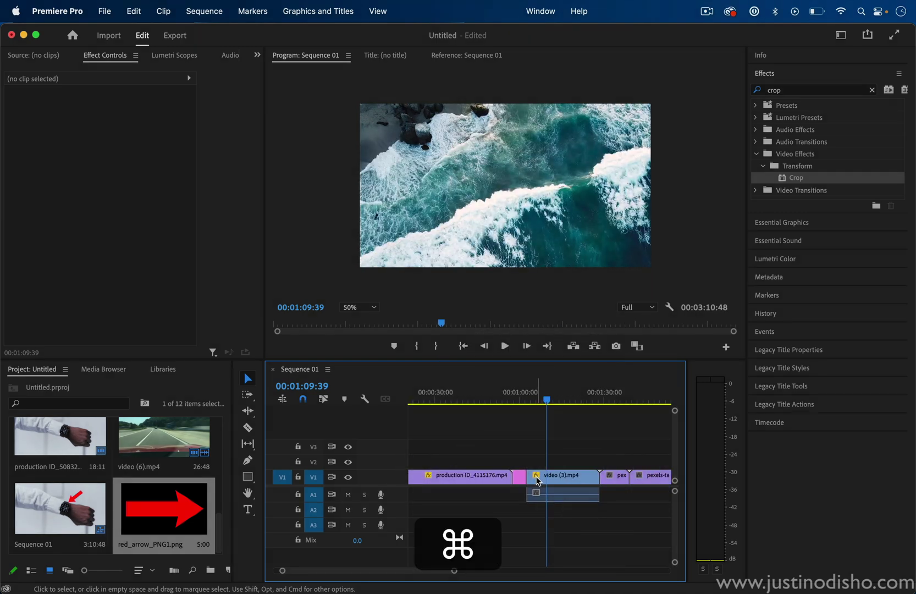
key(super+z)
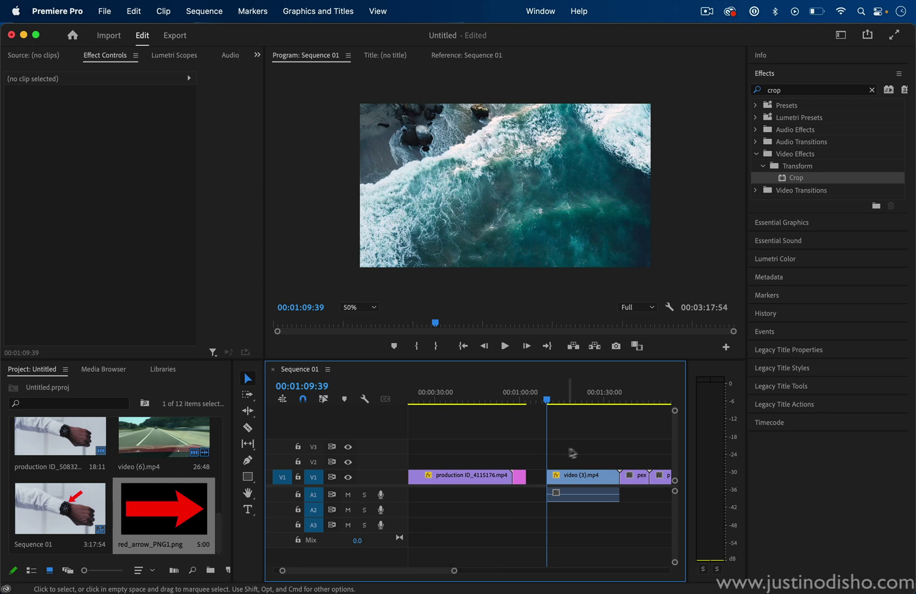
Turn on snapping and ripple-delete the gap before video (3).mp4
click(578, 476)
mouse_move(582, 477)
mouse_down()
mouse_move(569, 480)
mouse_move(584, 482)
mouse_up()
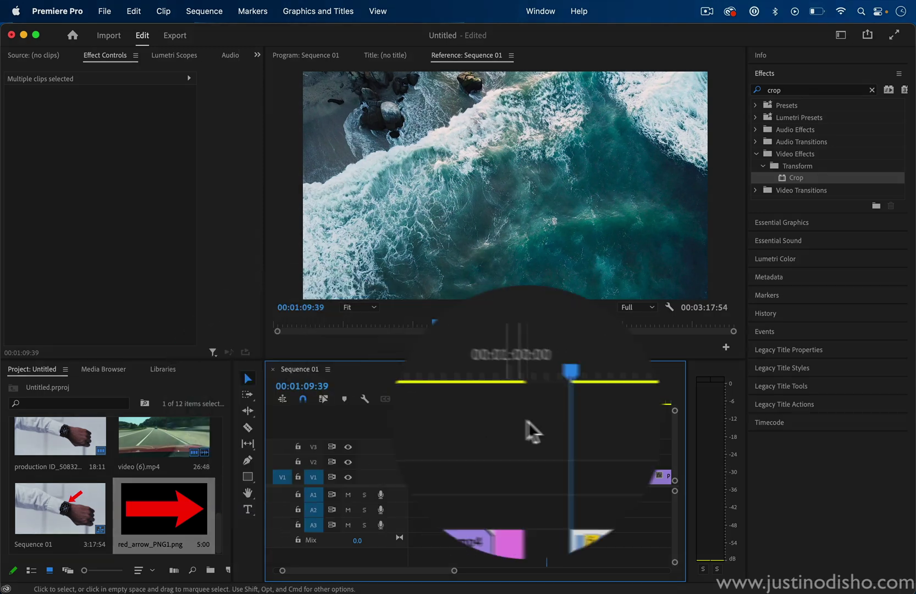
click(302, 400)
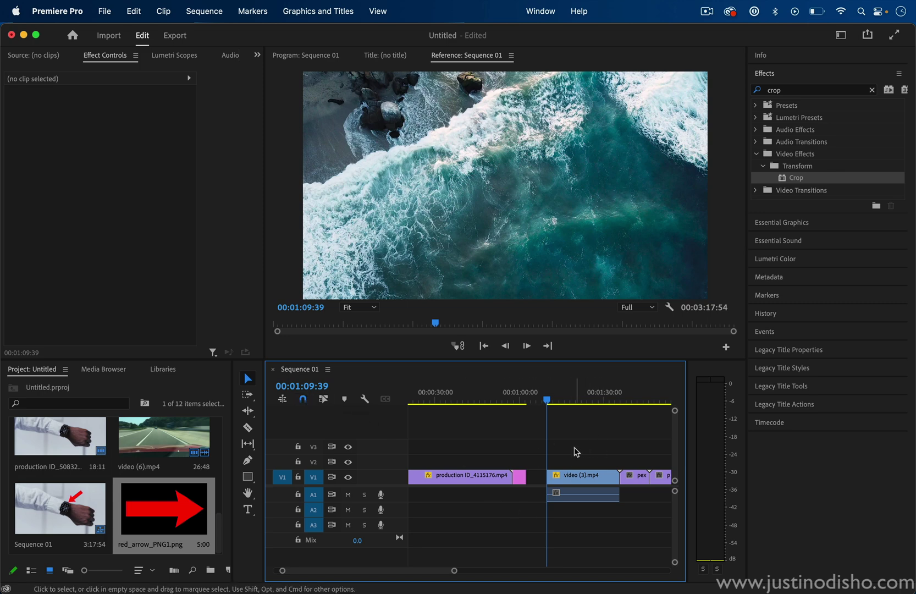
click(542, 476)
key(BackSpace)
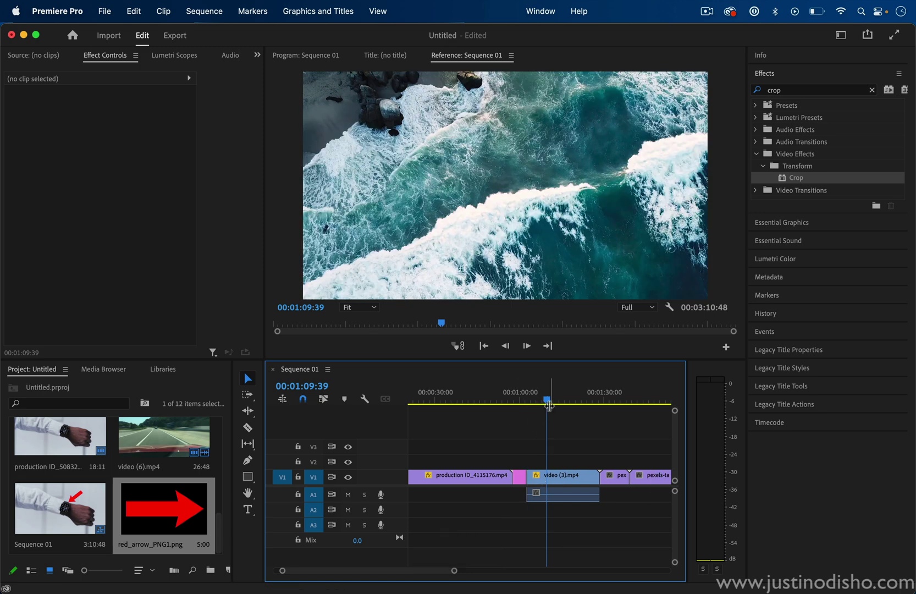
Ripple-trim video (3).mp4's start at 00:01:07:29 and its end at 00:01:18:28
drag(541, 399, 543, 400)
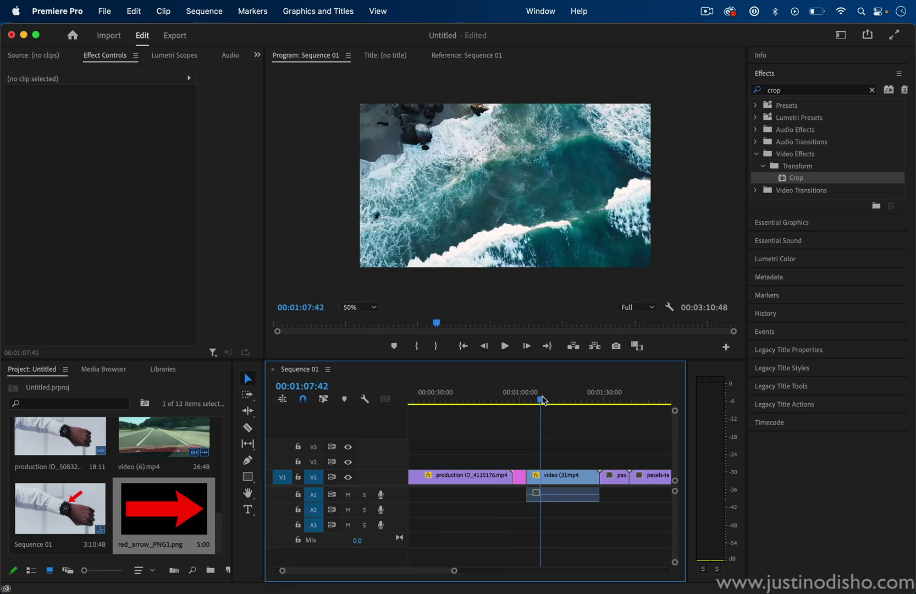
key(q)
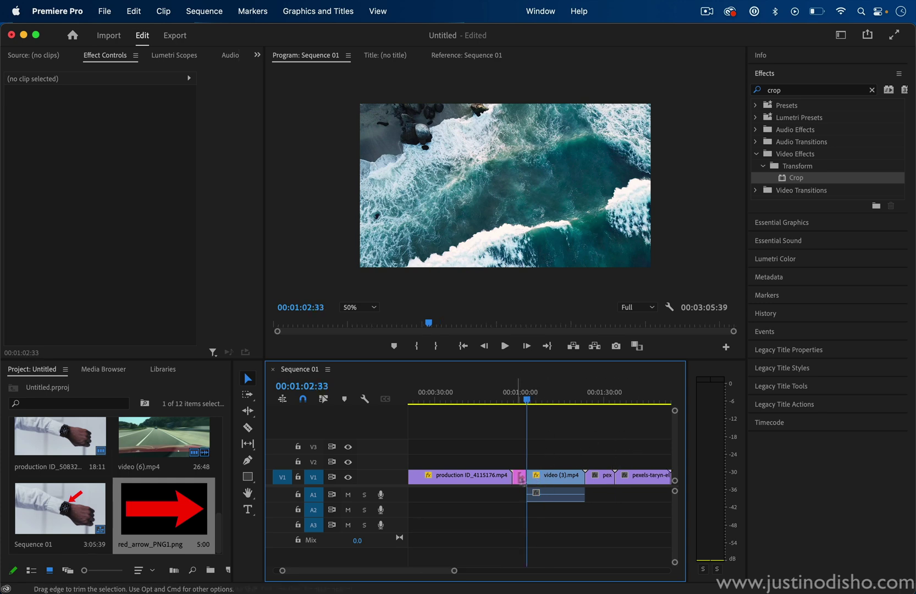
click(569, 397)
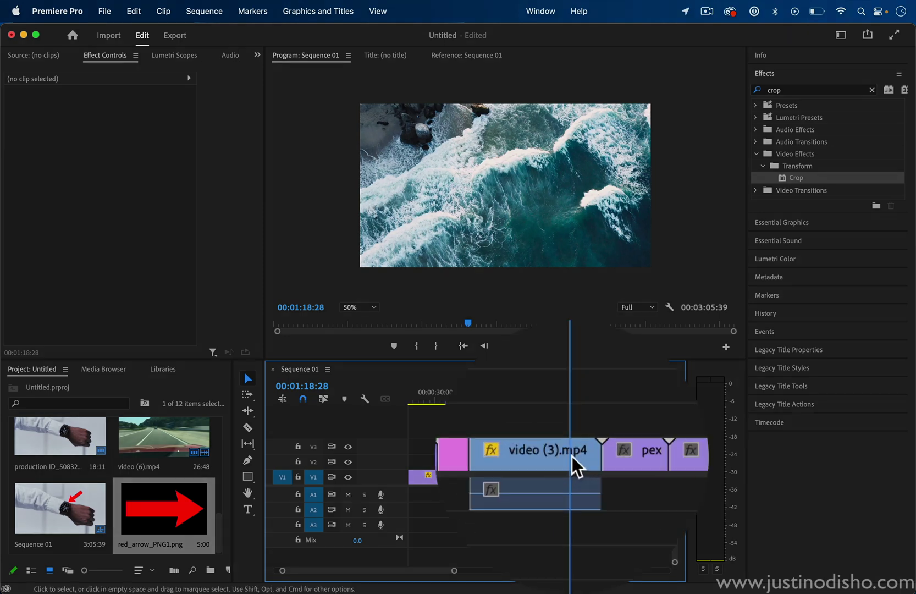
key(w)
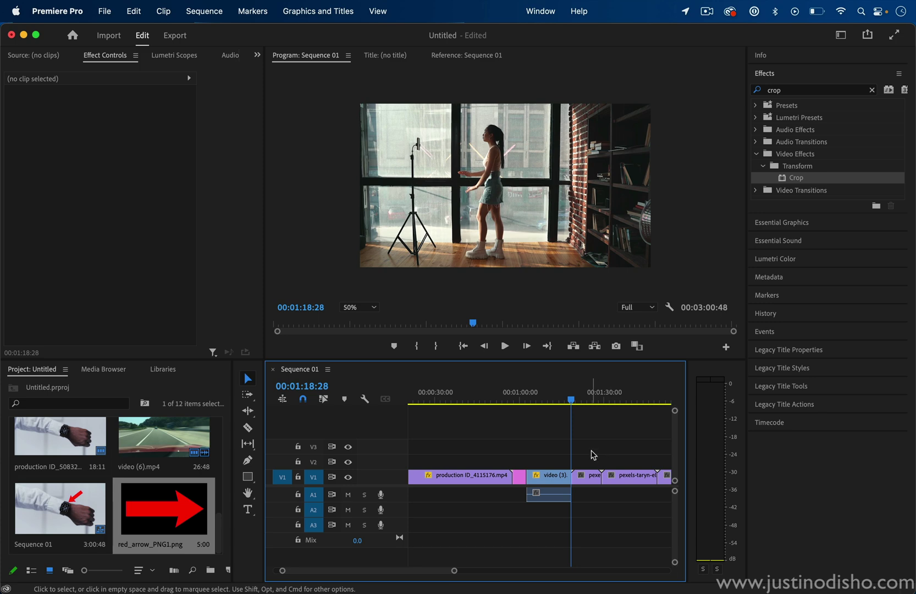
Ripple-trim both the start and end again at 00:01:05:46
scroll(592, 454, right, 4)
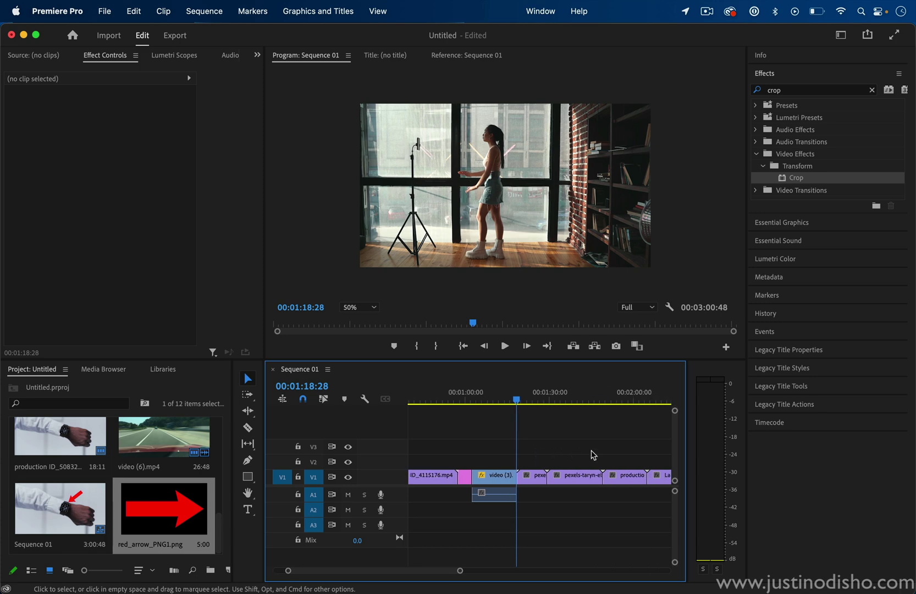
click(479, 398)
drag(480, 396, 500, 399)
key(q)
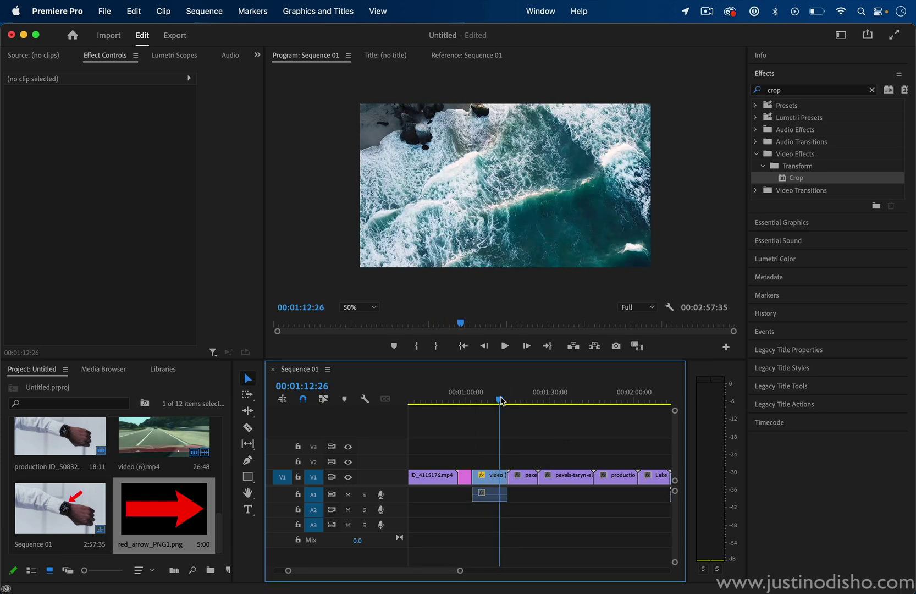
key(w)
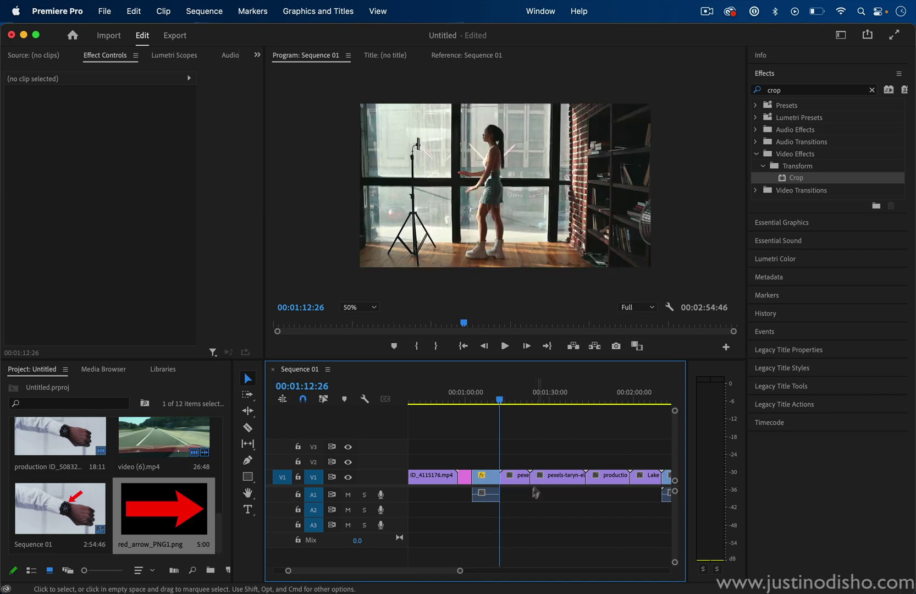
Delete the two clips after video (3).mp4 and ripple-delete the gap they left
drag(538, 463, 515, 481)
key(BackSpace)
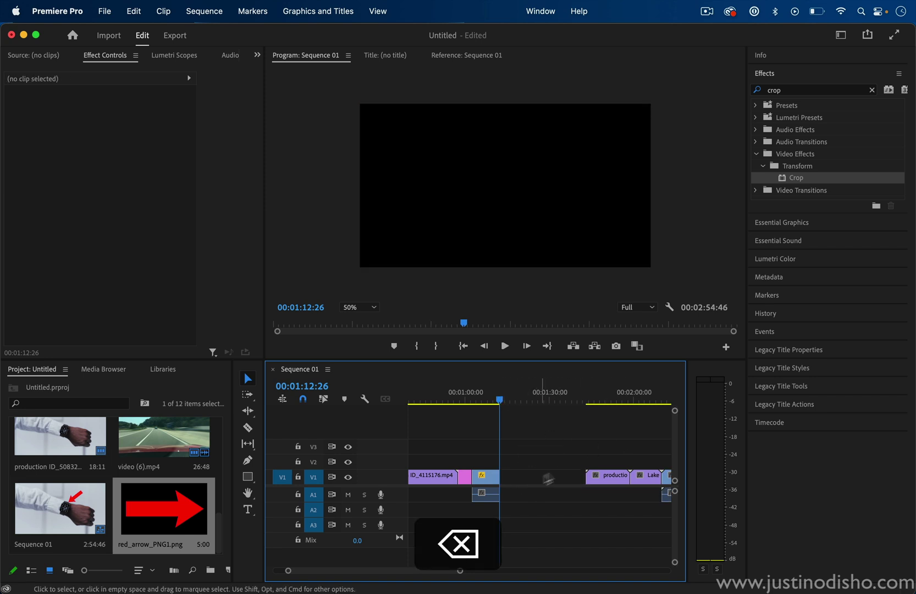
click(552, 485)
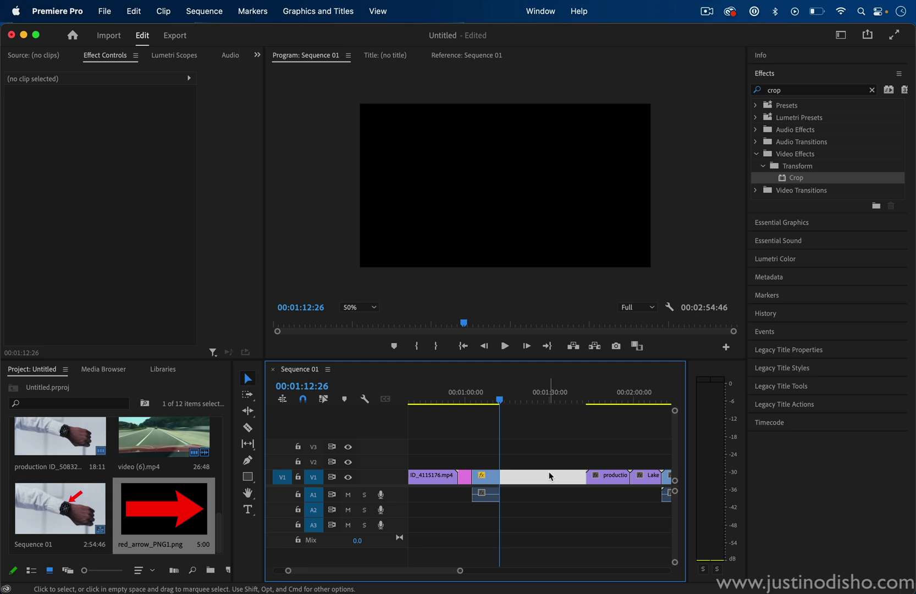
click(550, 477)
click(551, 478)
key(BackSpace)
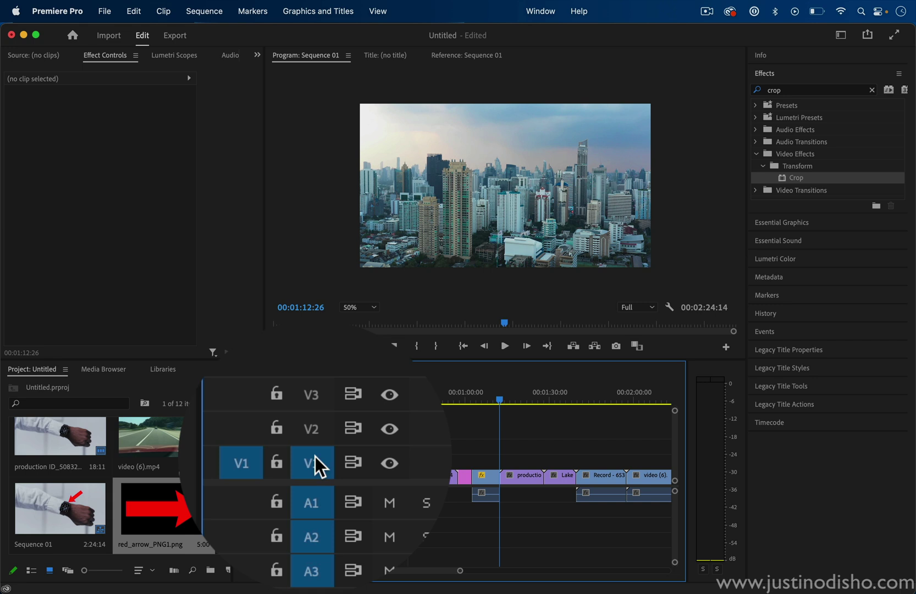
Target track V3 and set the Program monitor to 100%
click(311, 428)
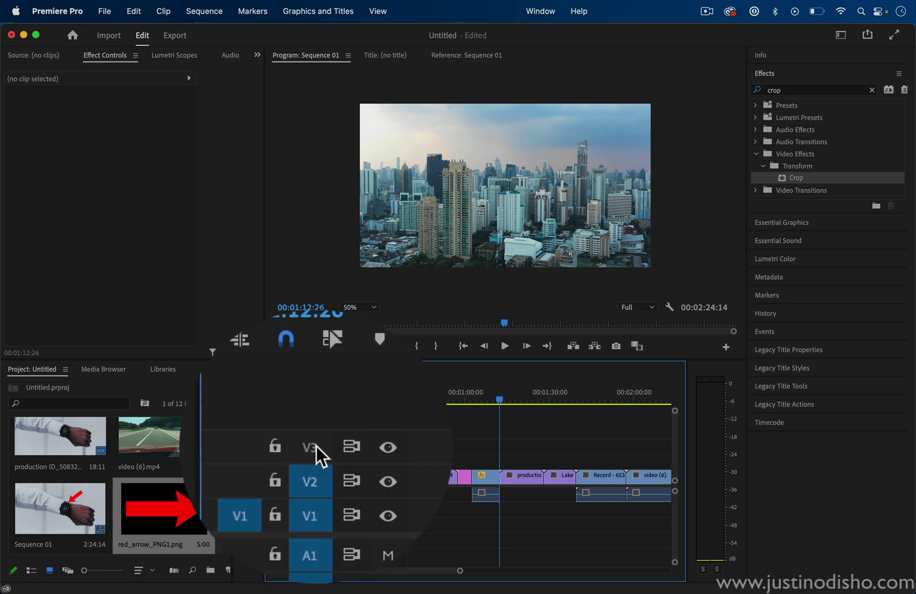
click(316, 446)
click(315, 456)
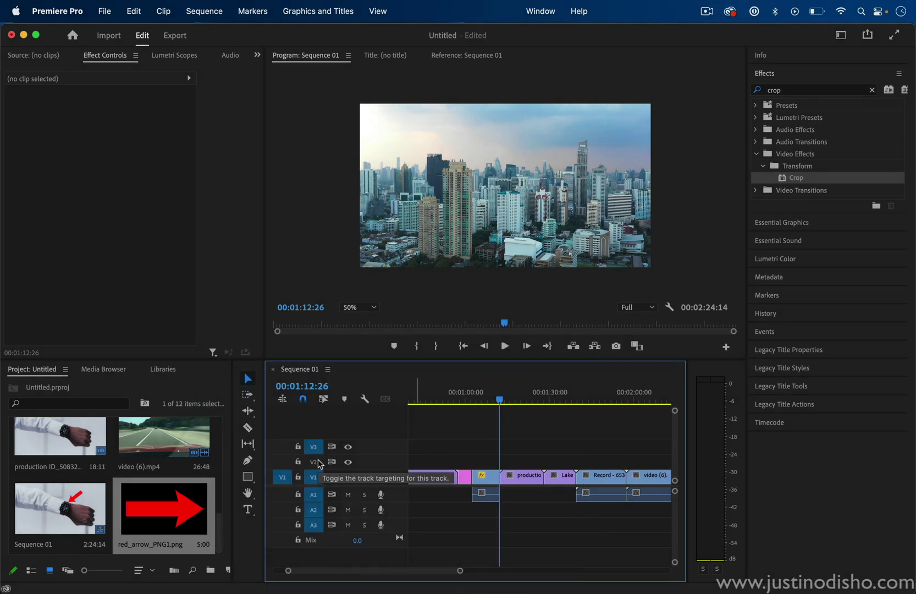
key(shift+2)
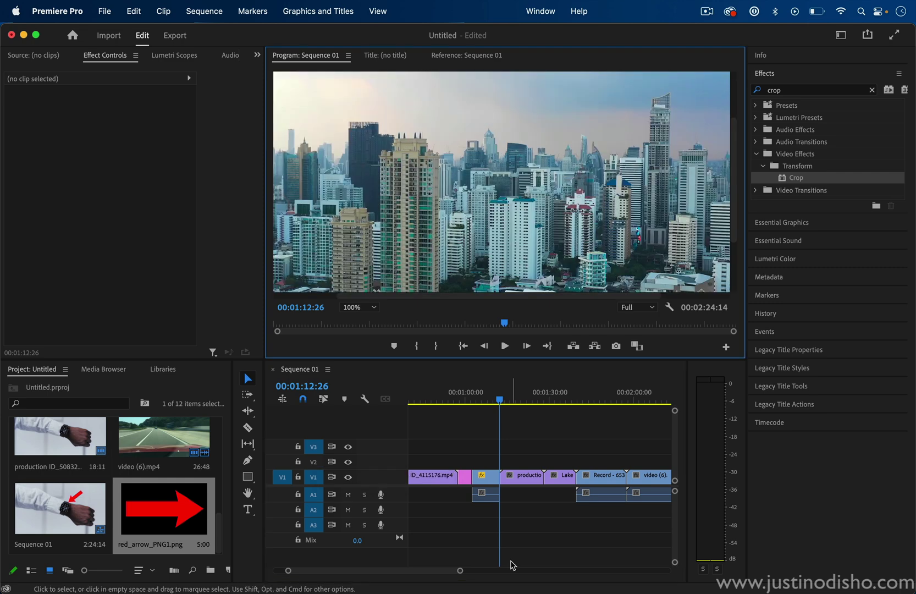
Apply the default Constant Power crossfade to the end of the audio clip
click(466, 572)
drag(470, 574, 410, 570)
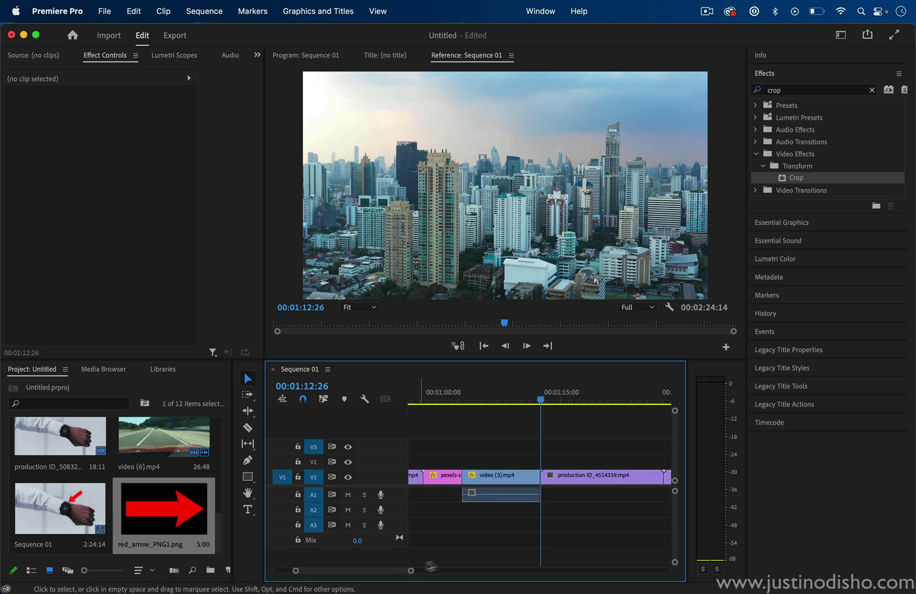
right_click(539, 496)
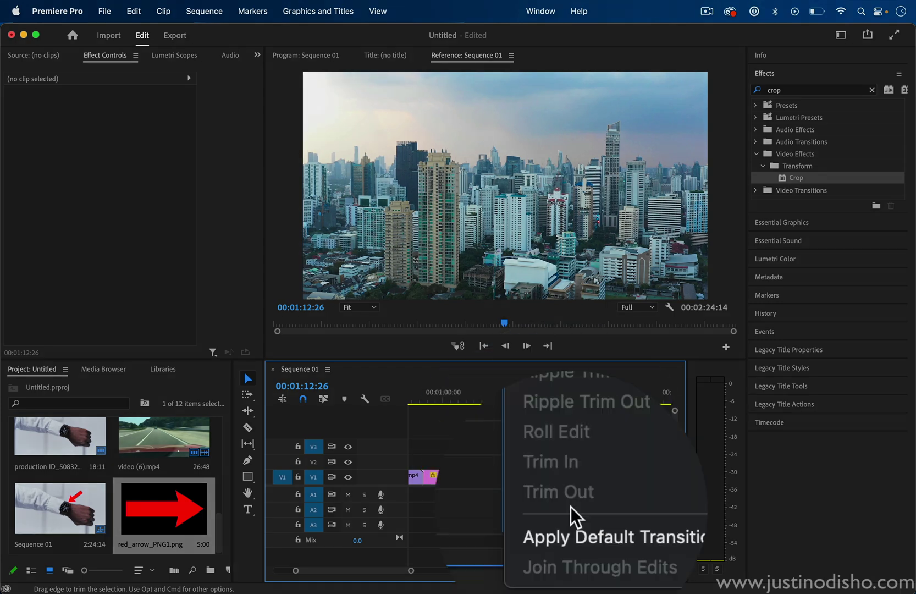
click(574, 568)
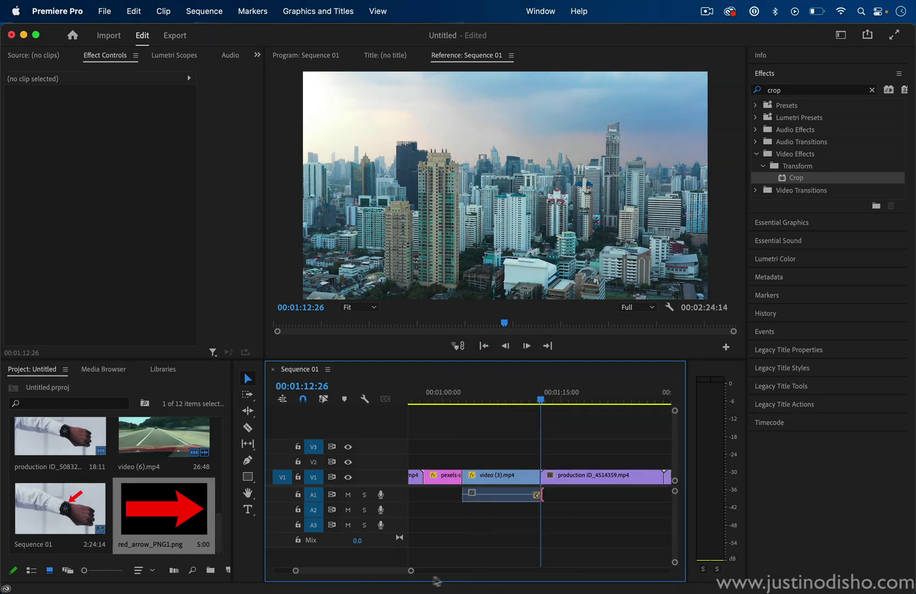
drag(411, 570, 348, 570)
click(492, 496)
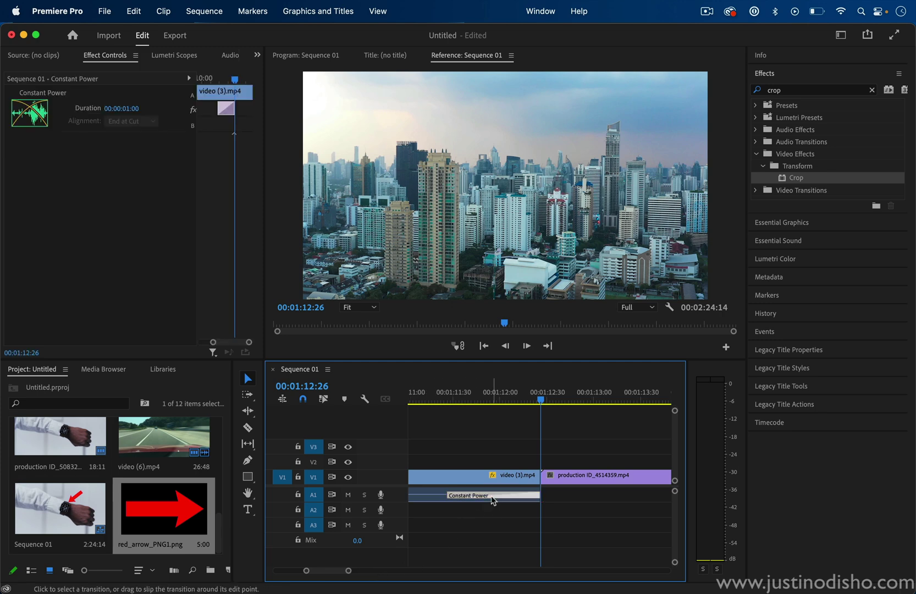
click(464, 399)
Add a default Cross Dissolve between video (3).mp4 and production ID_4514359.mp4, then preview it
drag(466, 397, 557, 404)
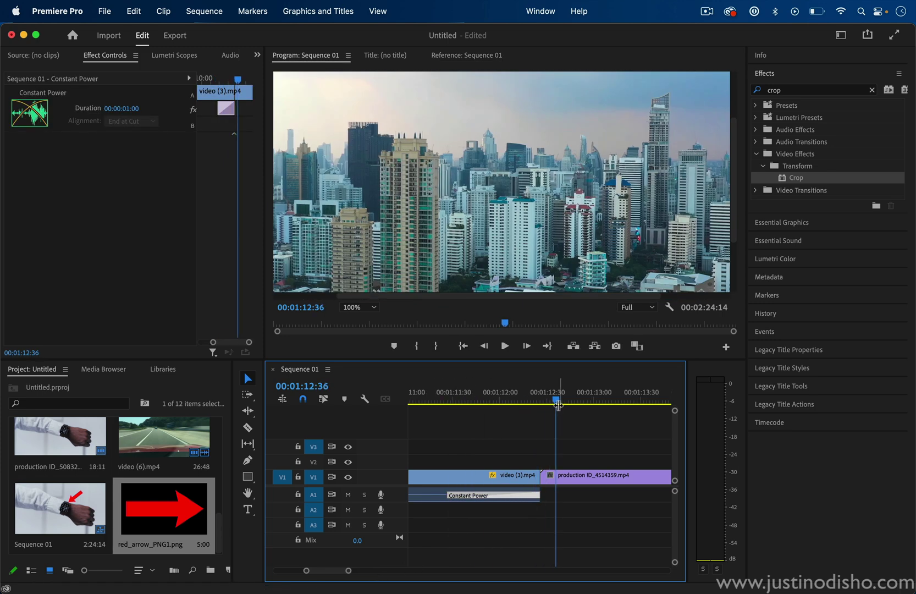
right_click(538, 478)
click(574, 565)
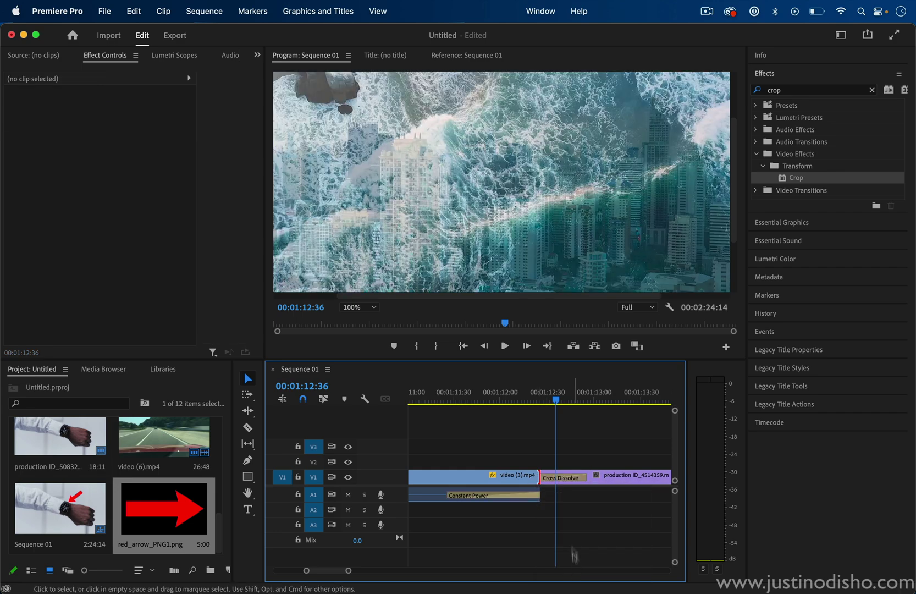
click(570, 478)
drag(536, 399, 552, 436)
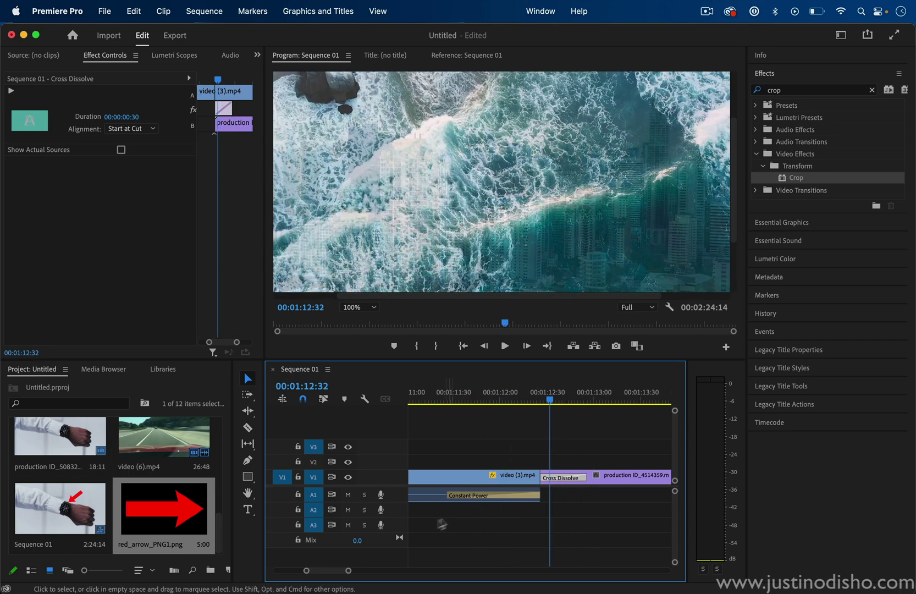
Add a Cross Dissolve to the end of video (6).mp4, lengthen it to 00:00:01:07 and preview the fade
drag(348, 570, 508, 570)
click(591, 401)
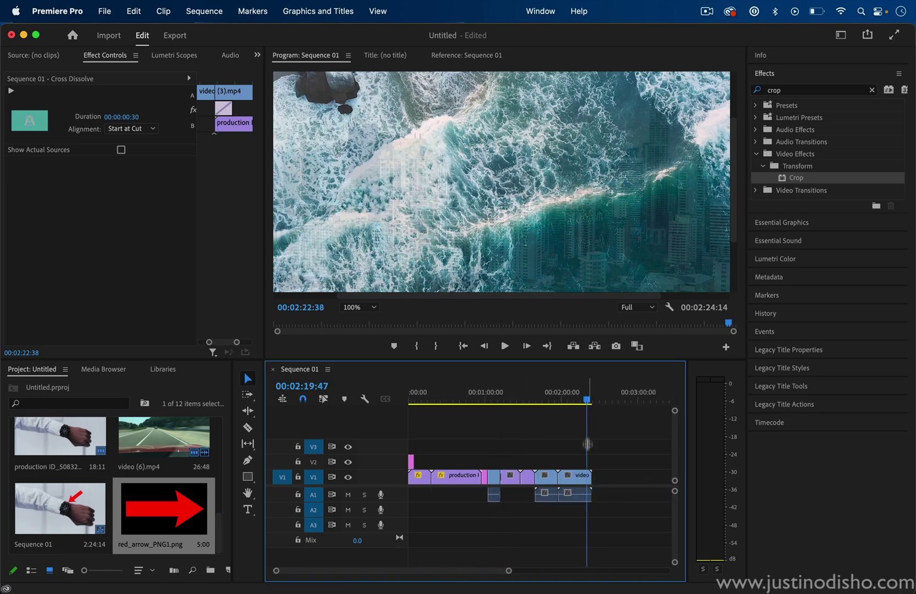
right_click(592, 478)
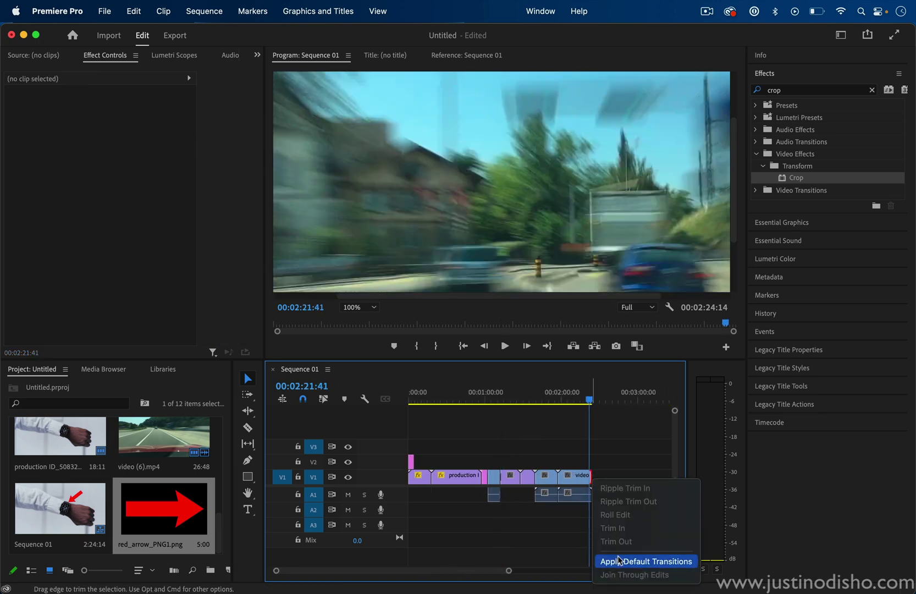
click(604, 558)
drag(510, 569, 393, 571)
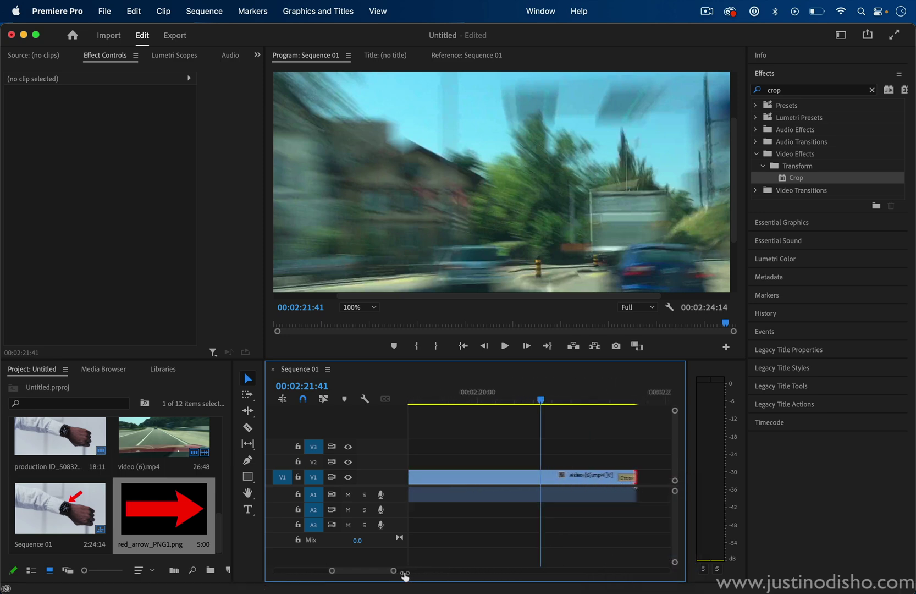
click(626, 479)
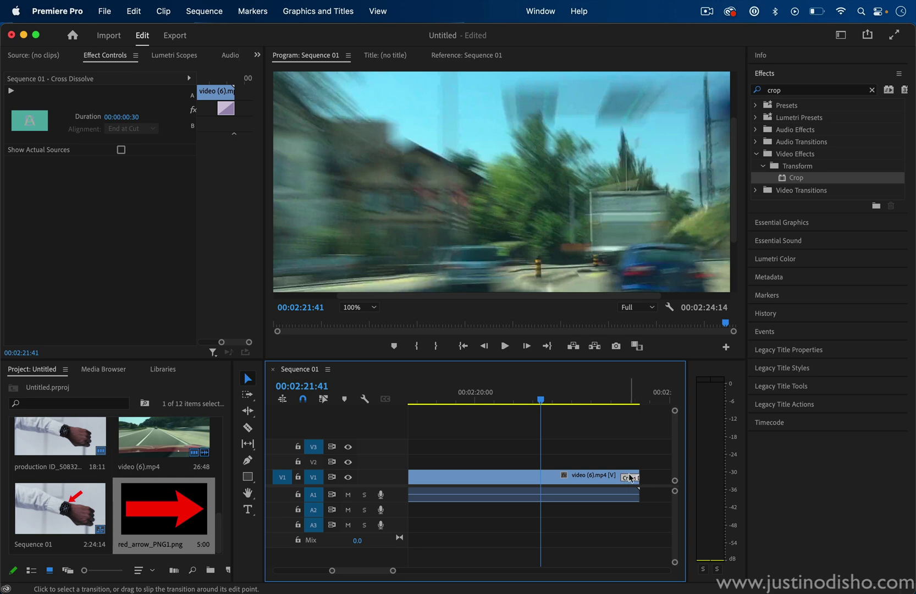
drag(626, 478, 597, 477)
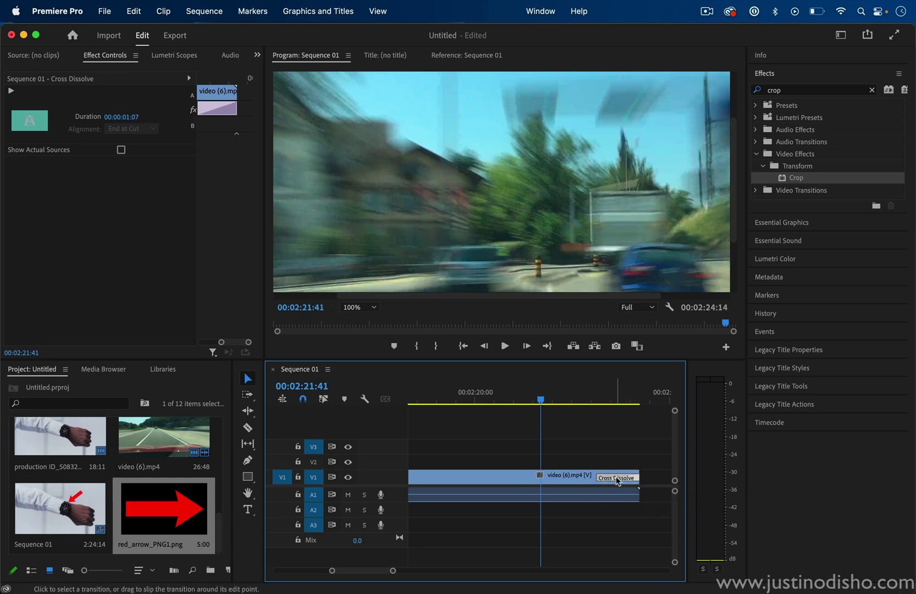
click(106, 57)
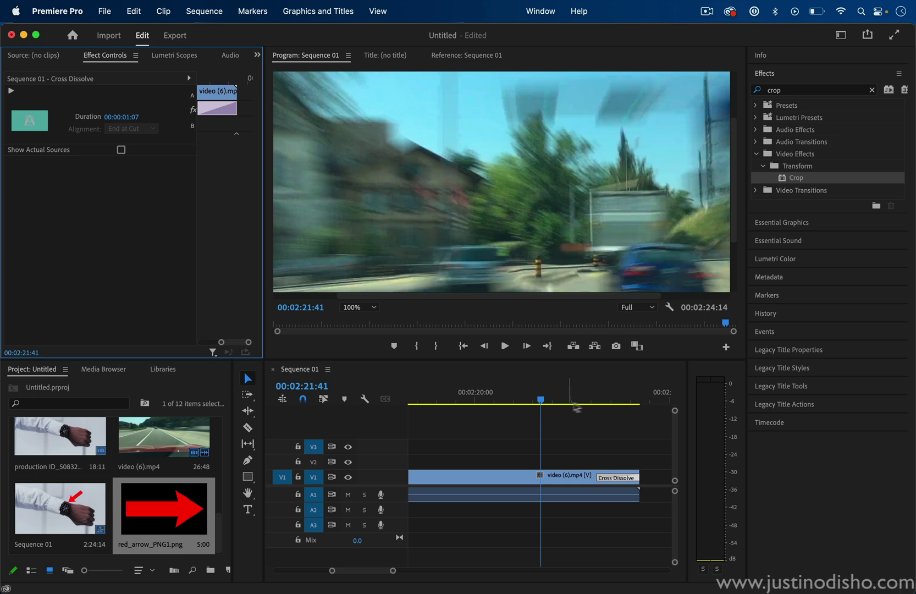
drag(575, 404, 608, 412)
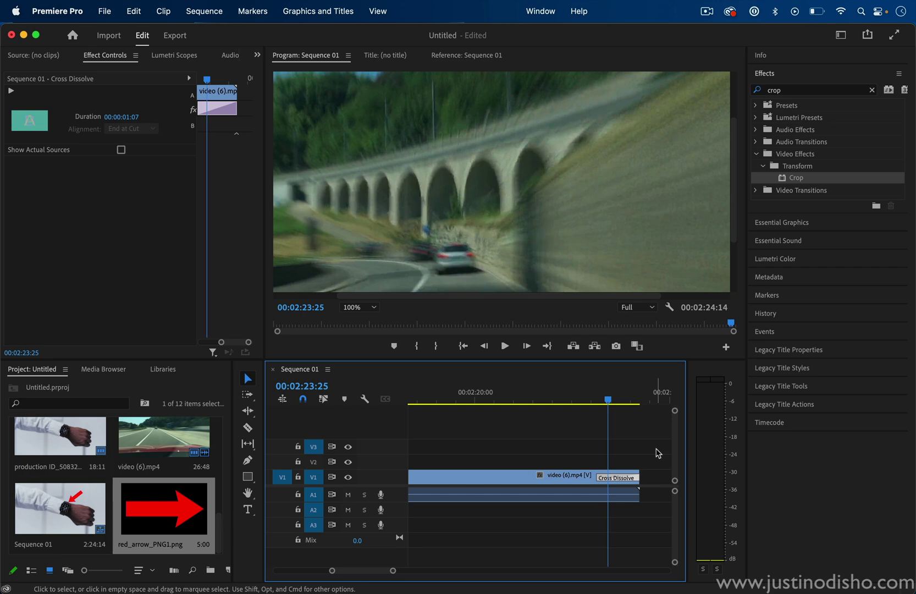
Apply default transitions to video (6).mp4, then to all marquee-selected clips, accepting the insufficient-media warning
click(606, 497)
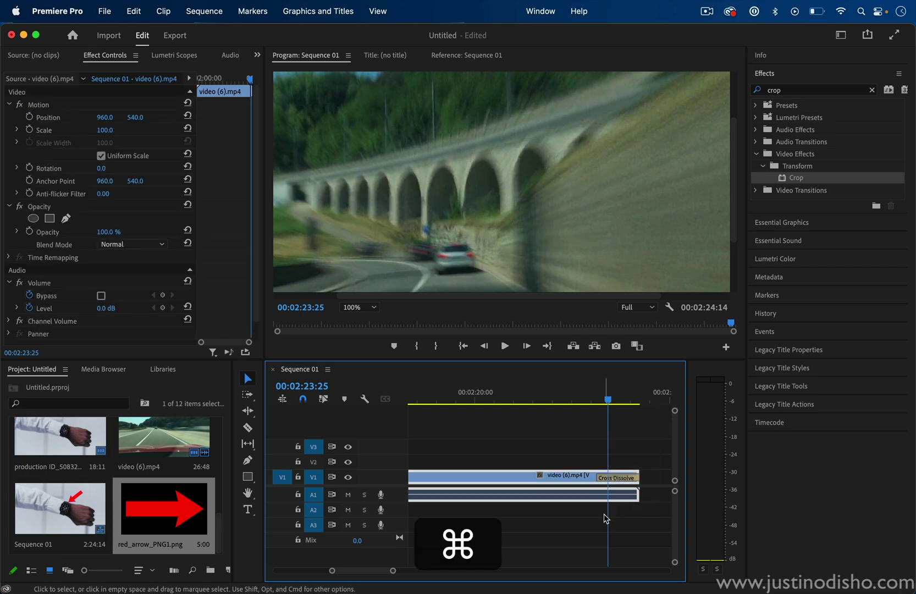
key(super+d)
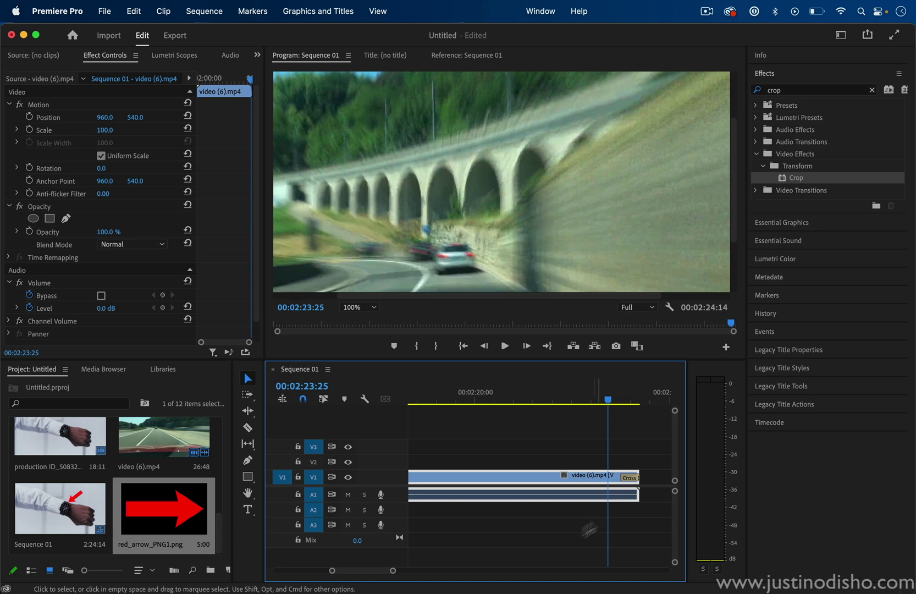
drag(393, 572, 460, 563)
drag(579, 437, 422, 517)
key(cmd+d)
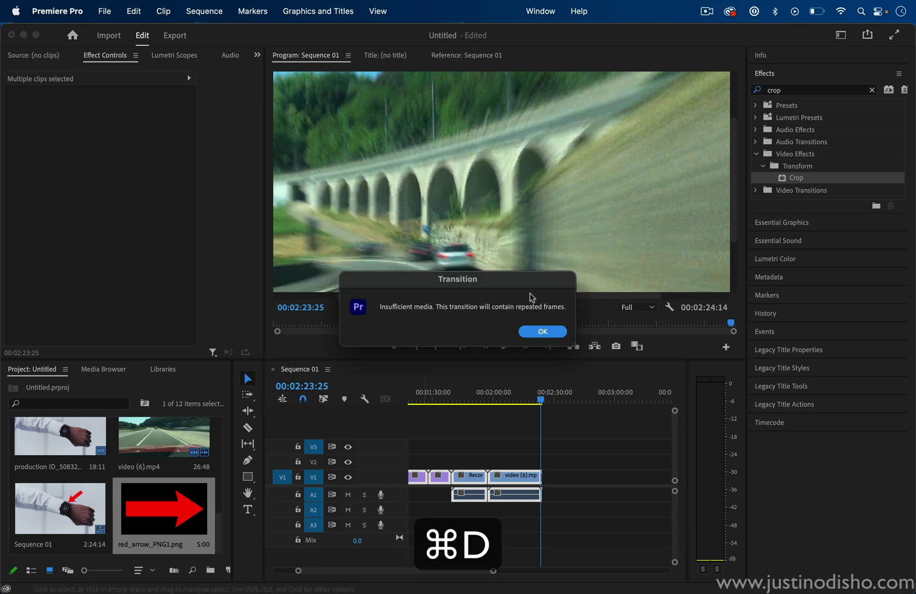
key(Return)
drag(485, 393, 452, 394)
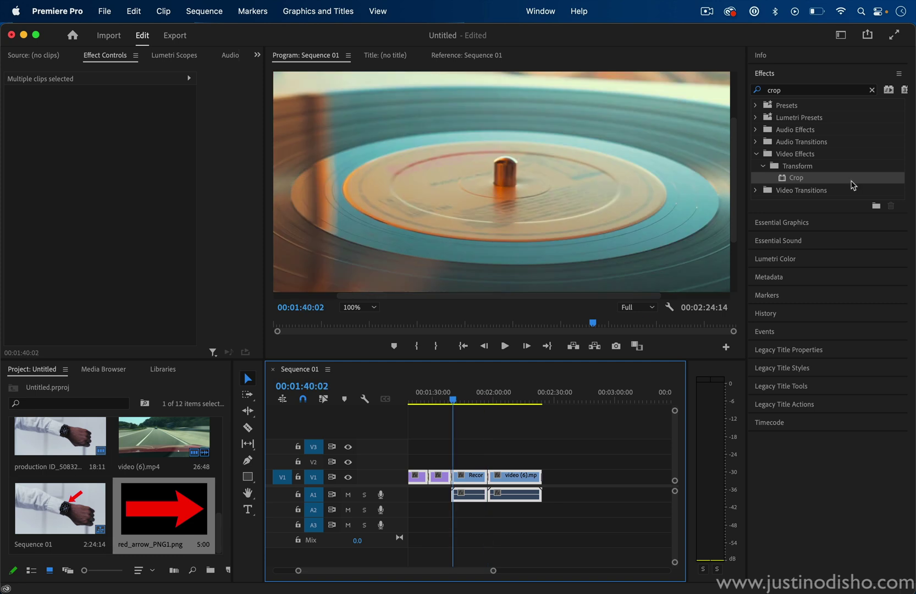
Clear the crop search and, under Video Transitions > Dissolve, set Cross Dissolve as the default transition
click(758, 190)
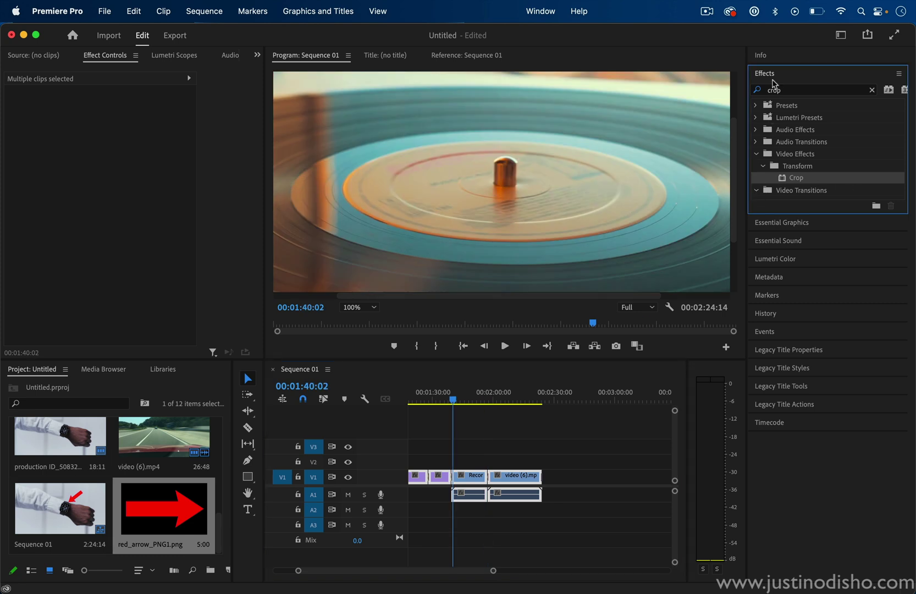
click(872, 92)
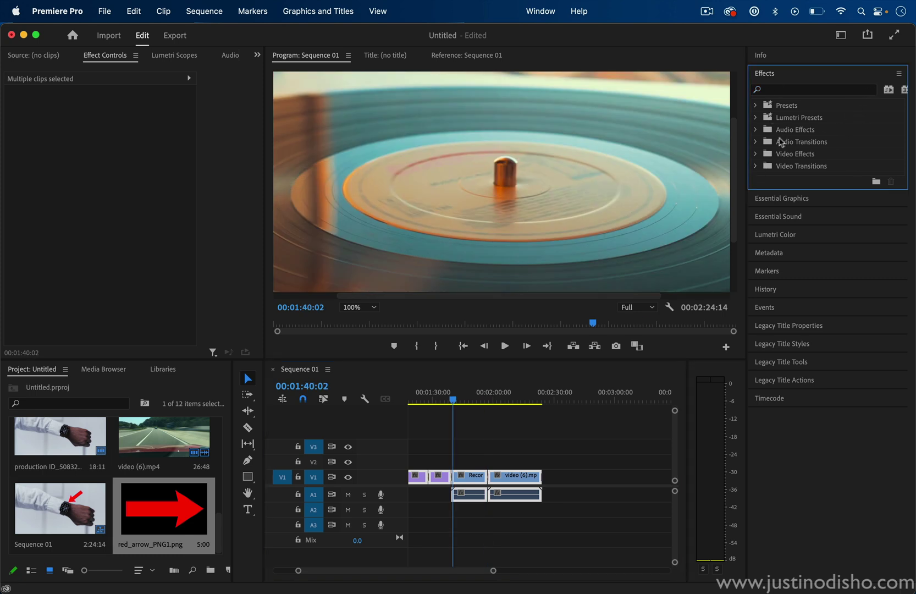
click(755, 166)
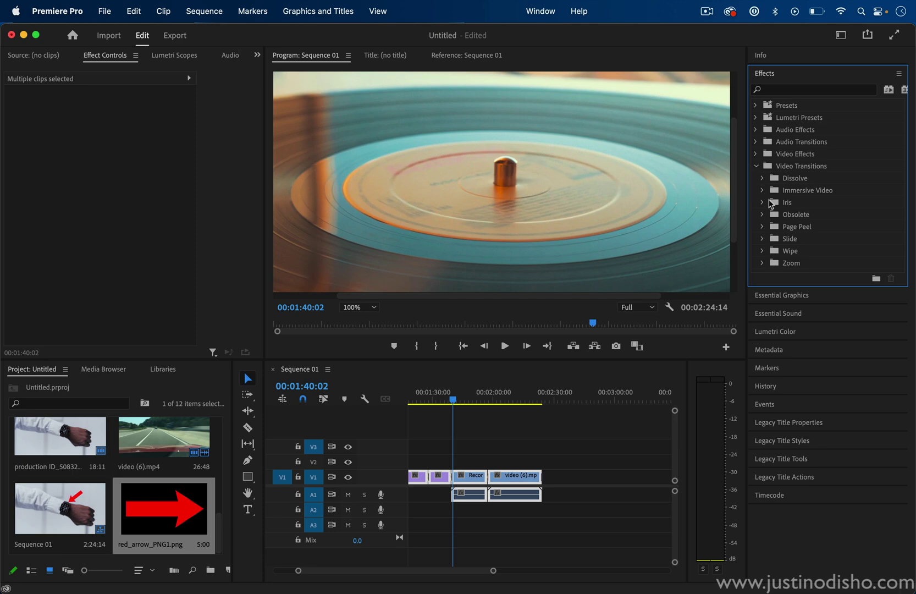
click(762, 178)
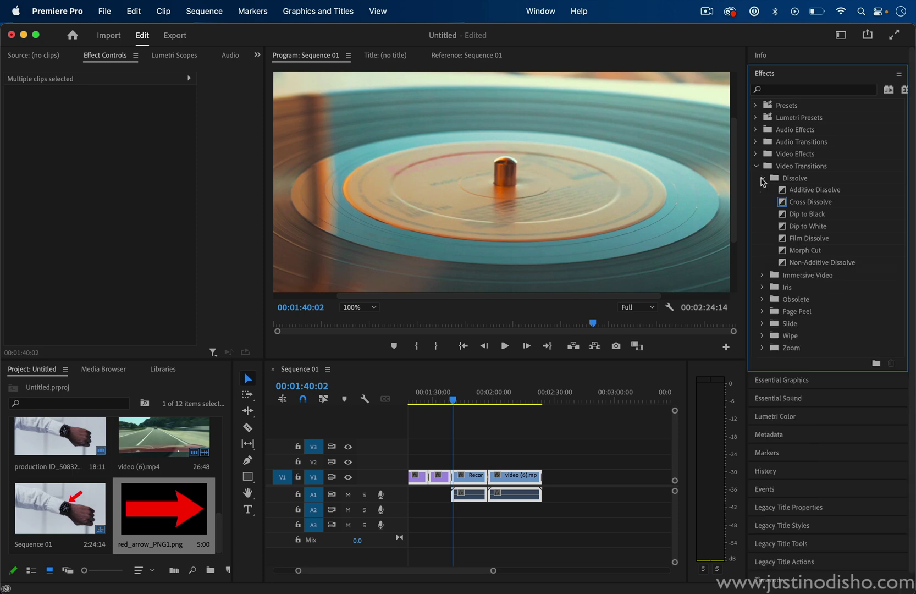
click(797, 217)
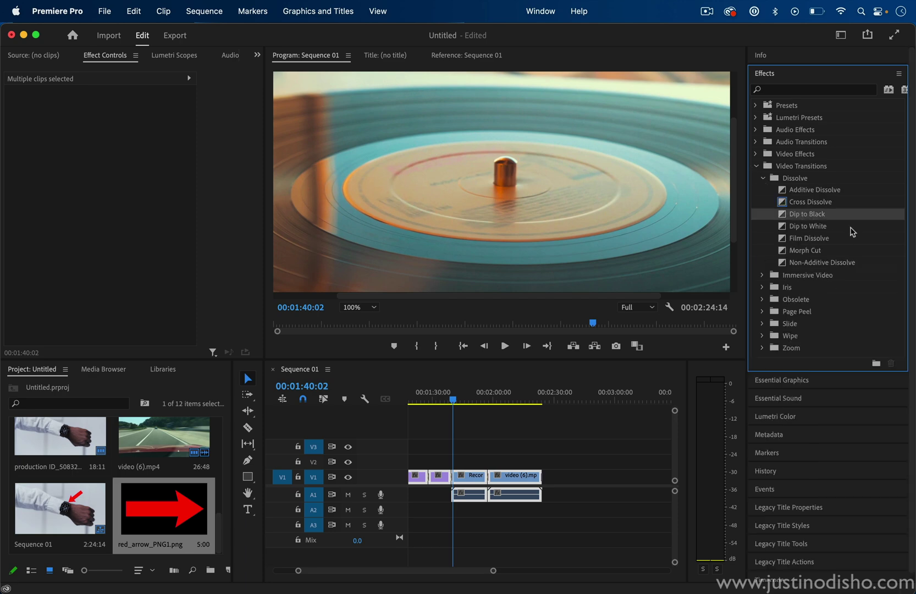
click(822, 204)
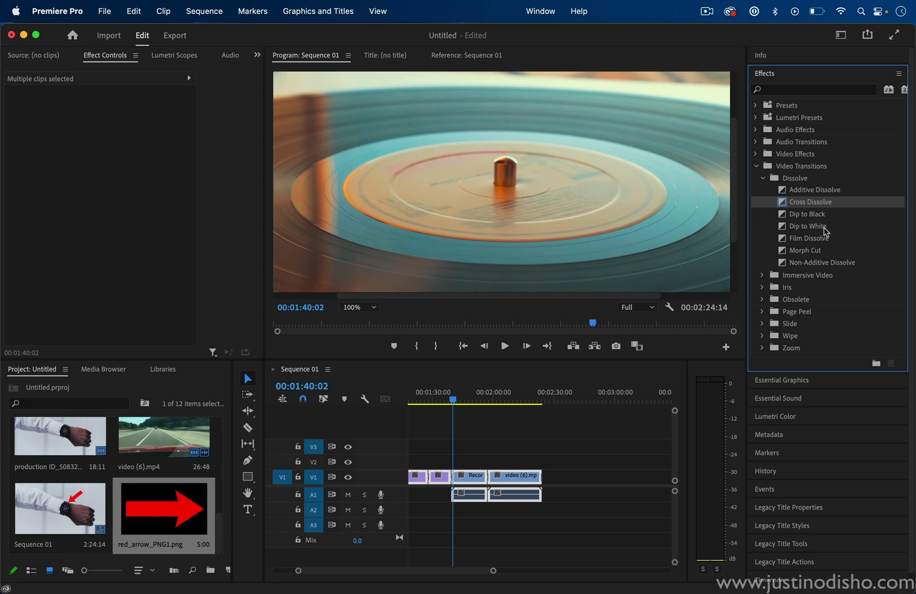
right_click(808, 218)
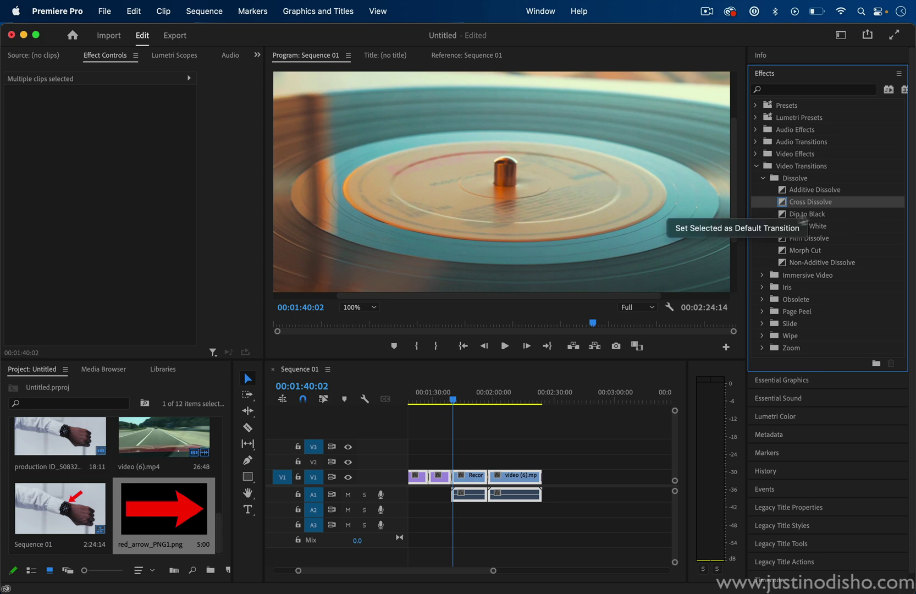
click(740, 229)
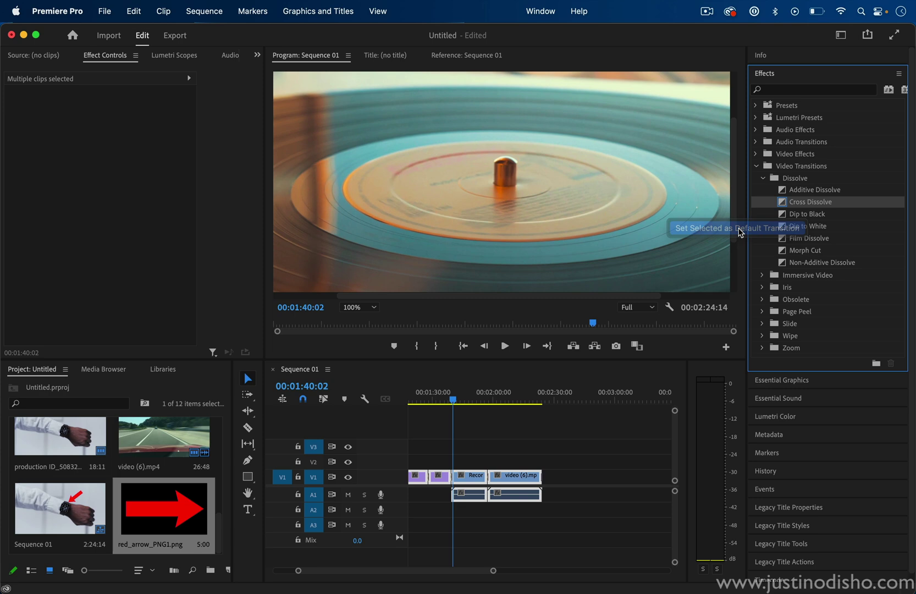
click(804, 227)
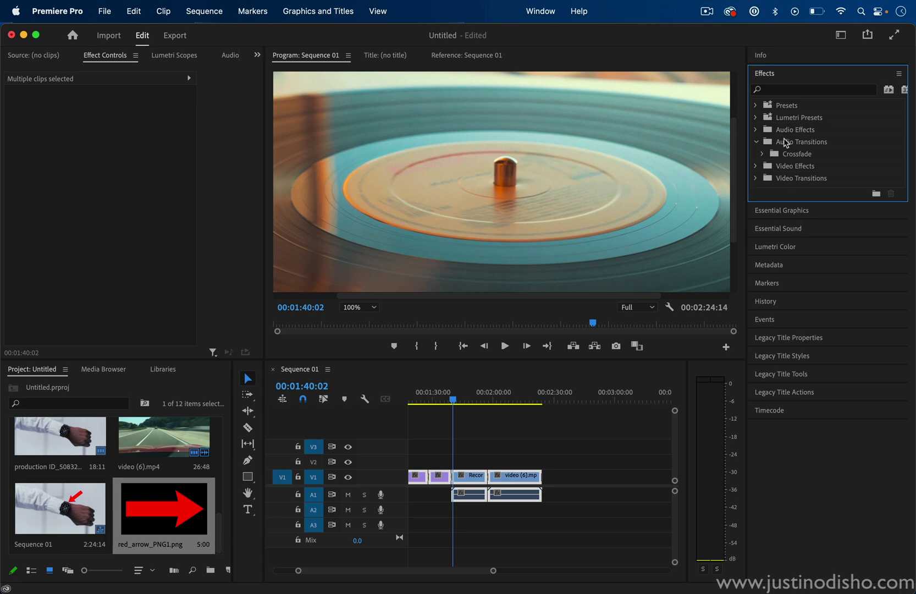
Apply Whip Push Down - A to the pink clip and Whip Push Down - B to video (3).mp4
click(432, 402)
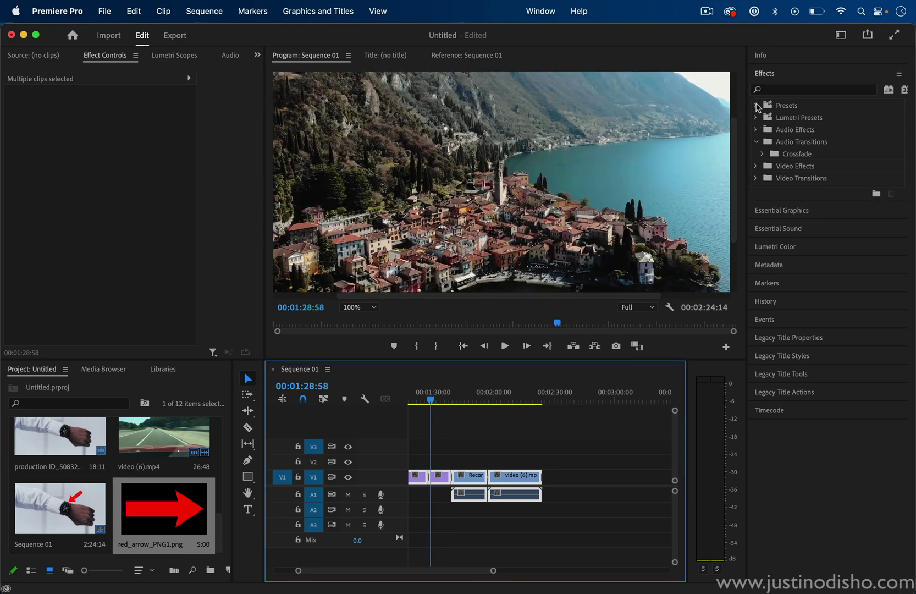
click(757, 105)
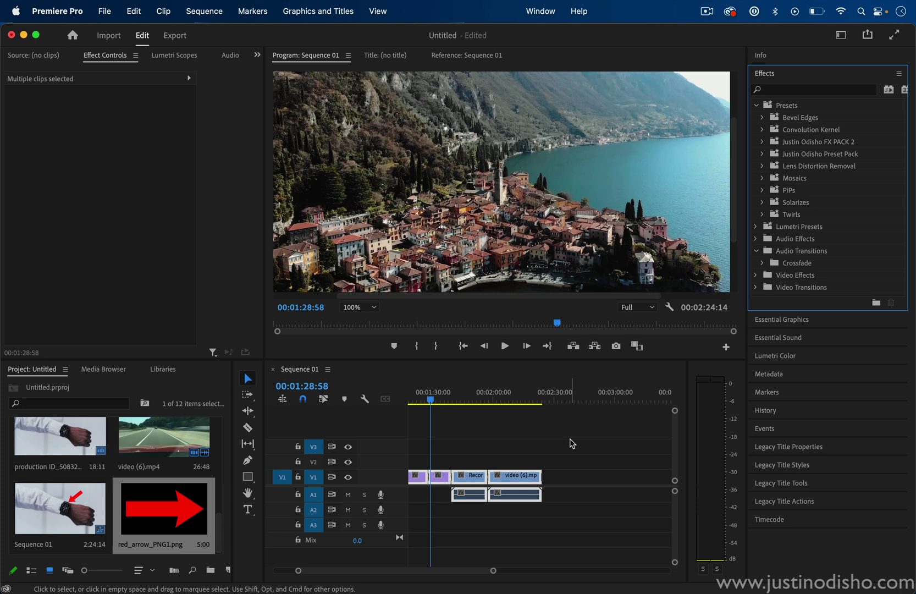
click(762, 154)
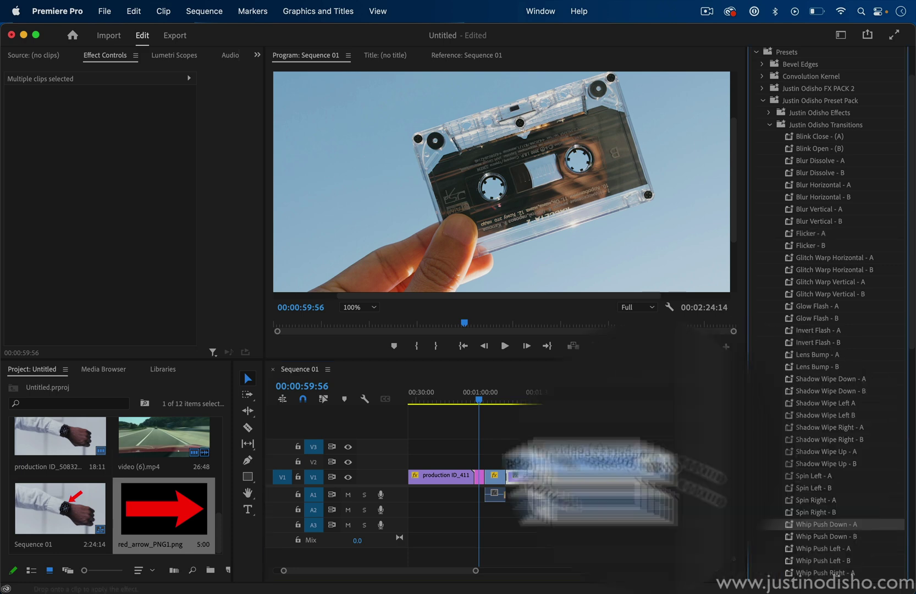
drag(825, 524, 480, 476)
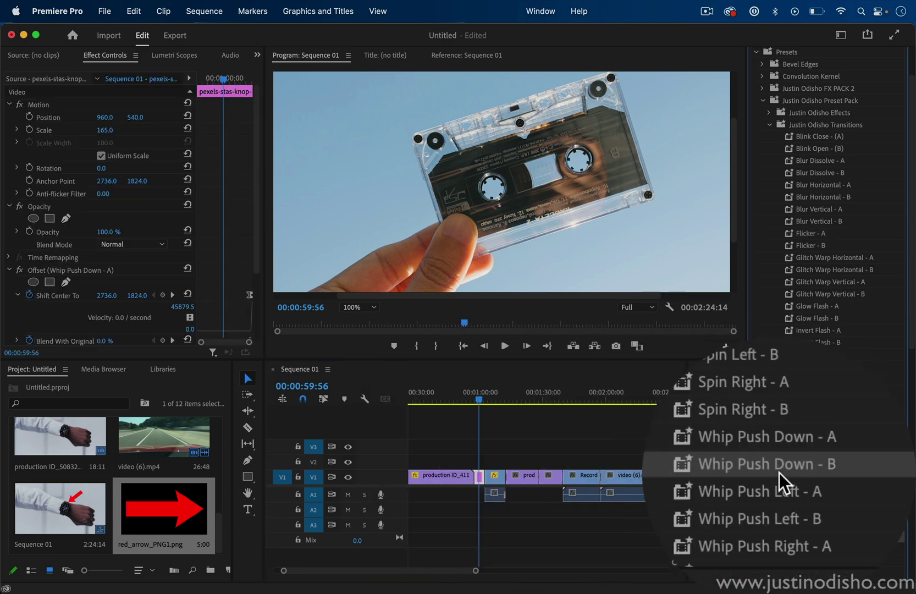
drag(819, 535, 495, 456)
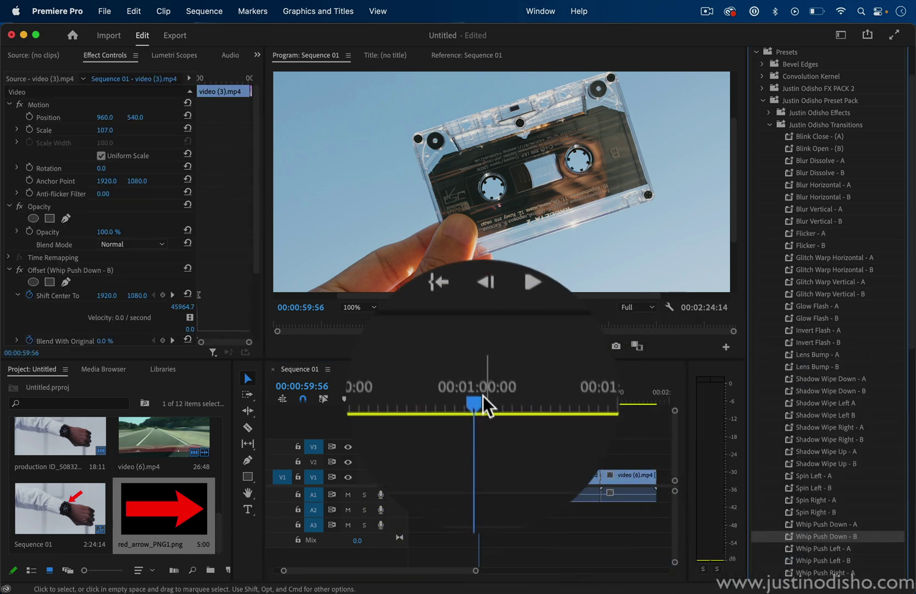
Play back the whip transition from just before the cut into video (3).mp4
click(483, 393)
key(space)
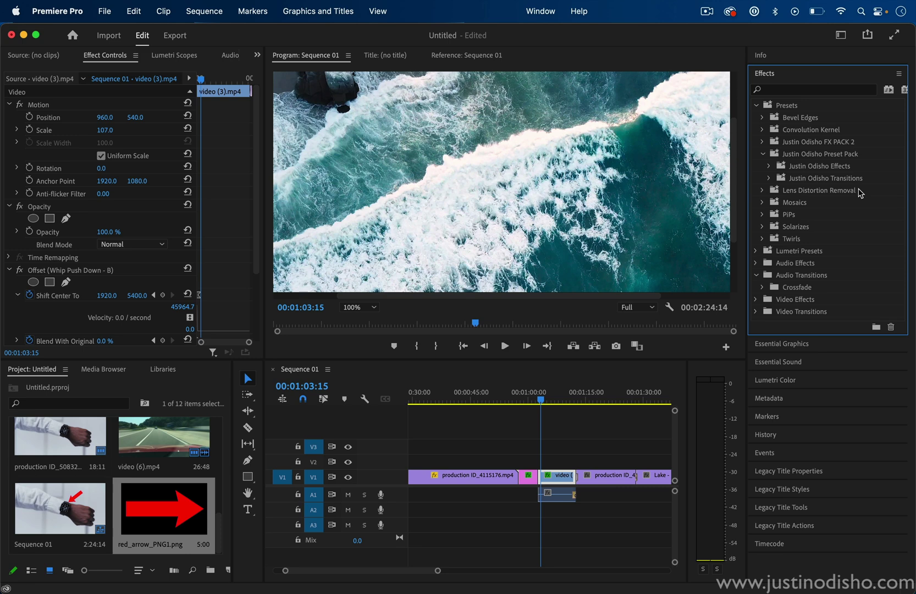
click(768, 179)
click(635, 293)
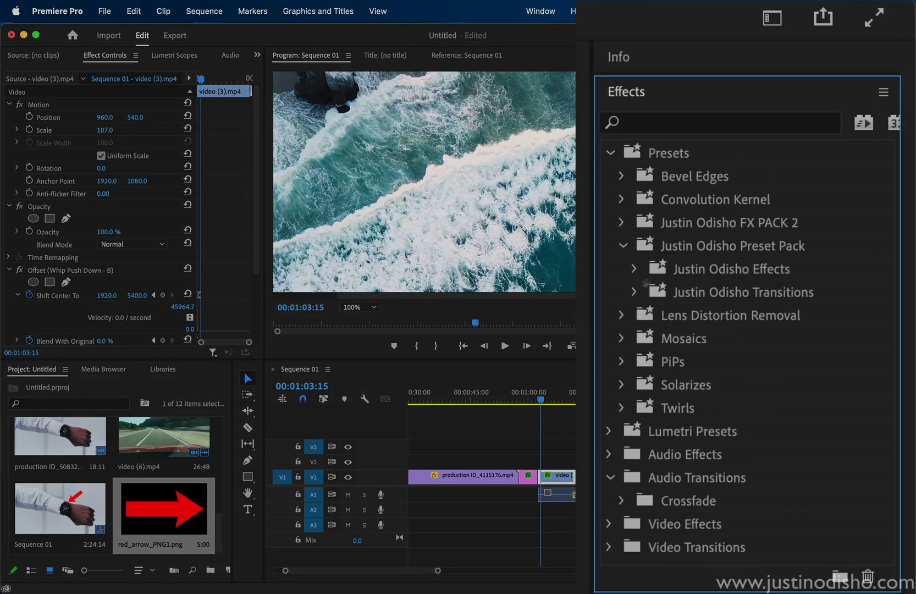
Expand the Justin Odisho Preset Pack in the Effects panel to list its transitions
click(727, 247)
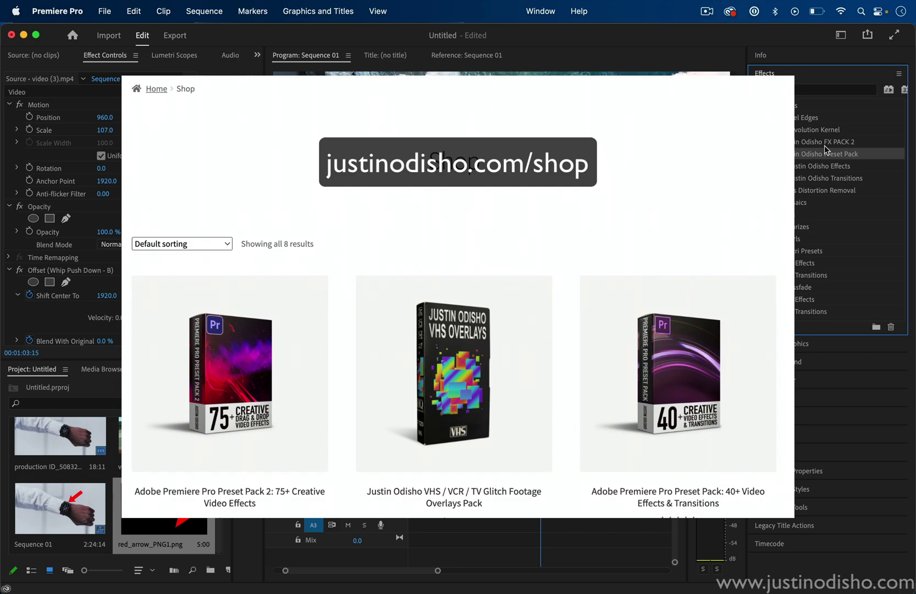
double_click(824, 154)
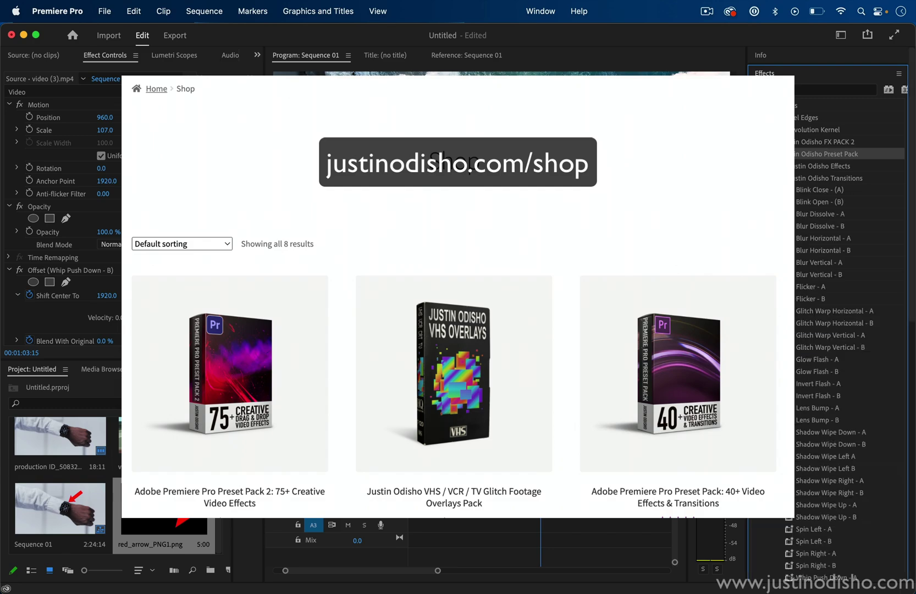